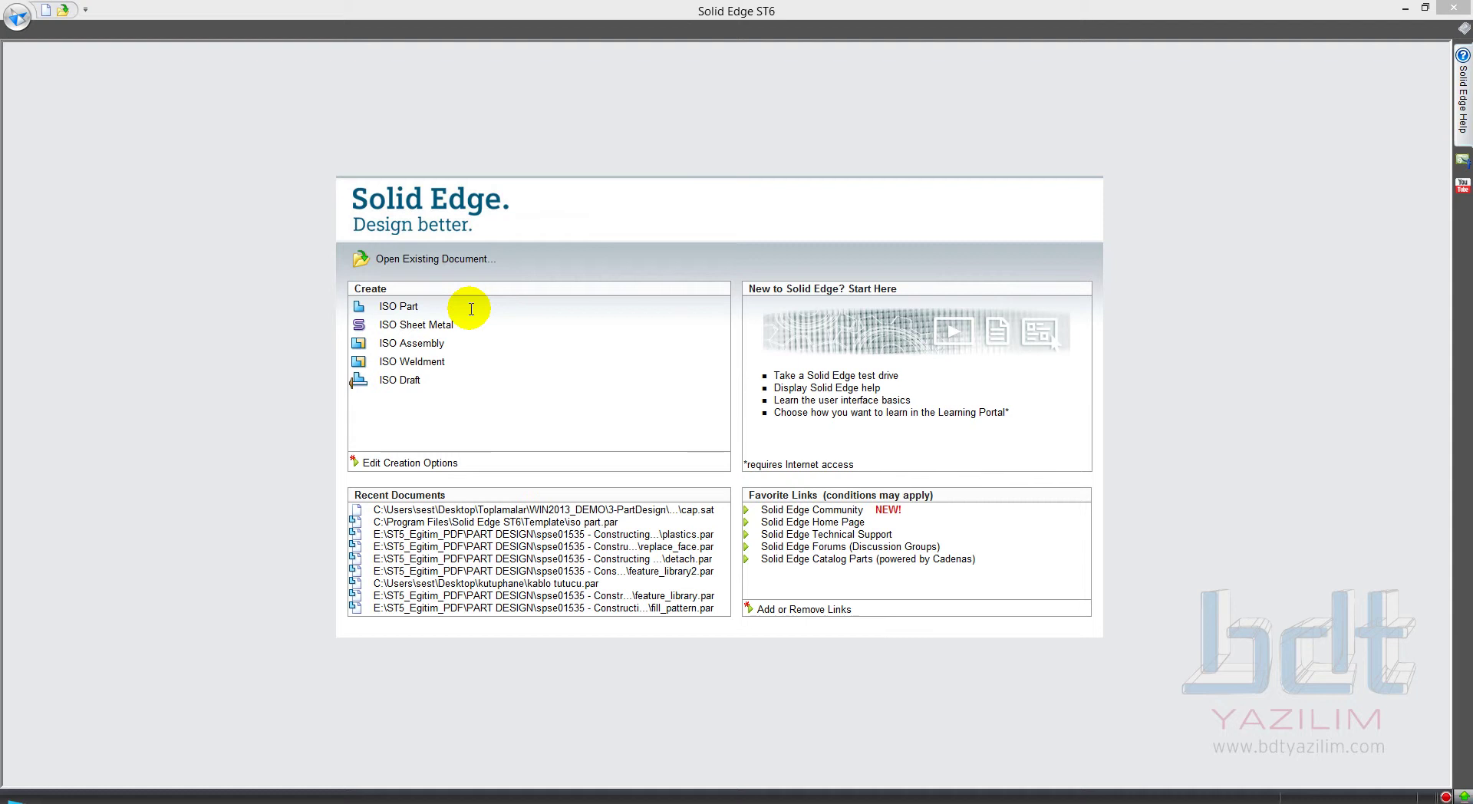
Step: Import toolholder.ipt as an Inventor Part and accept the template, opening it as a synchronous part
click(442, 261)
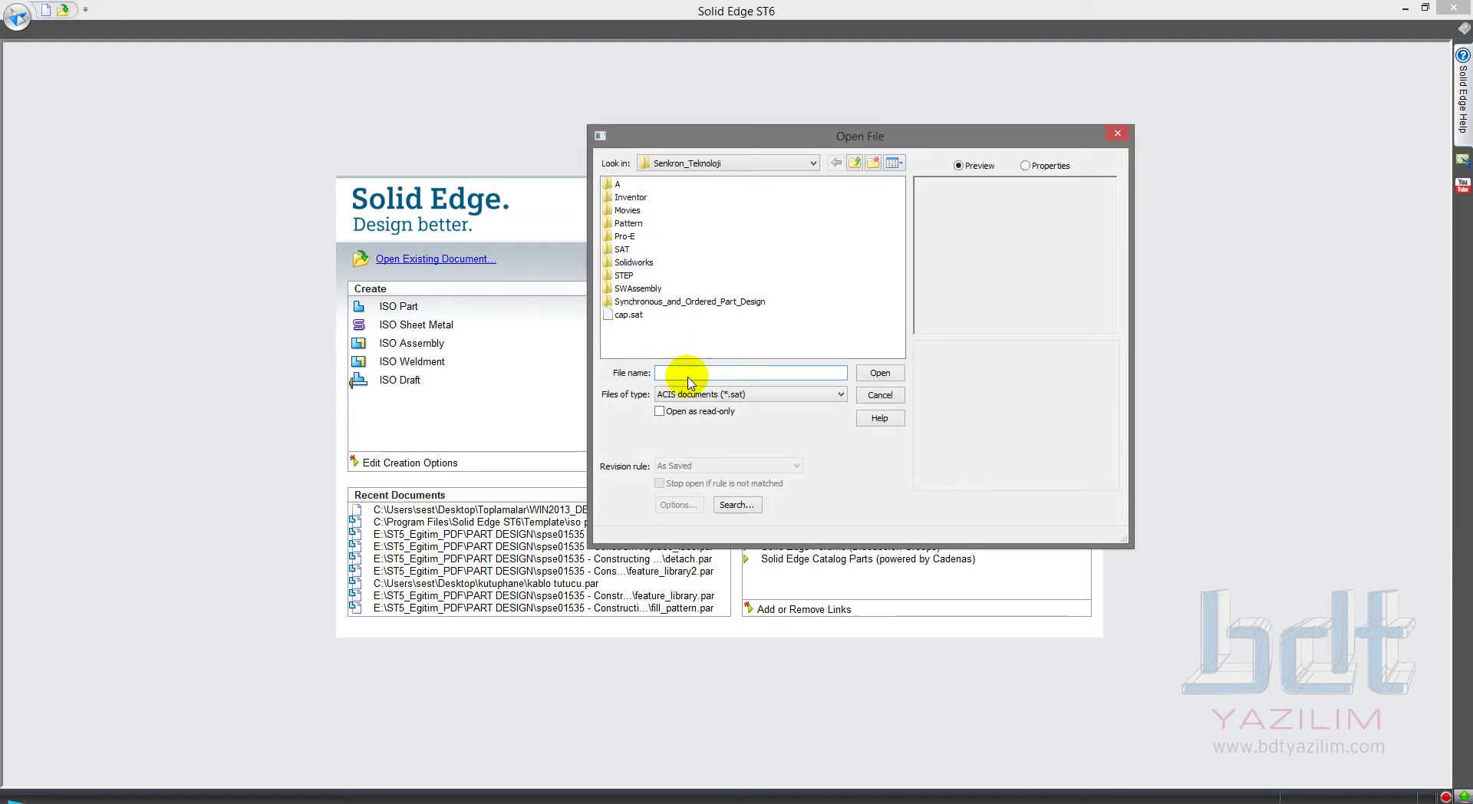
click(694, 393)
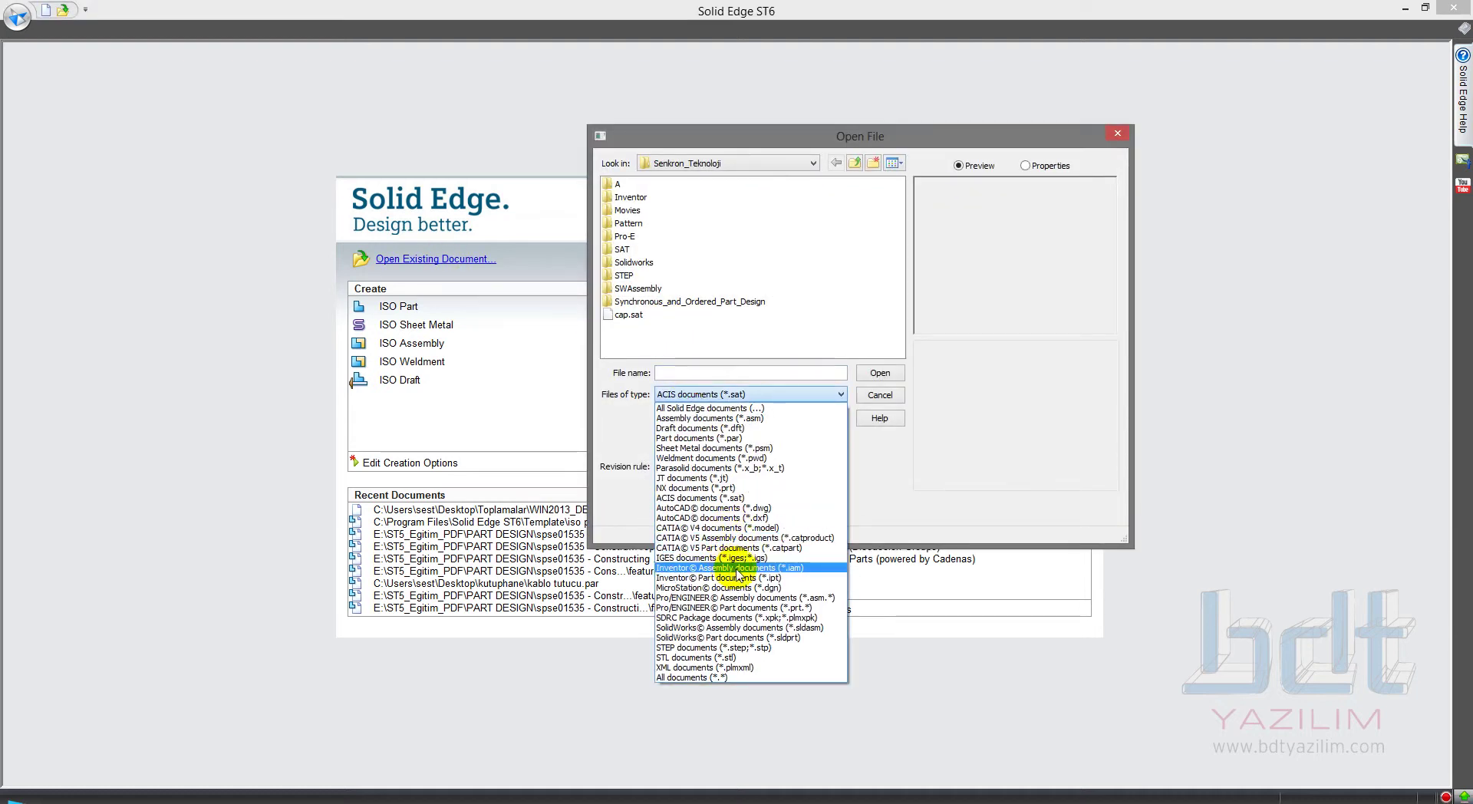
click(747, 579)
click(643, 313)
click(880, 373)
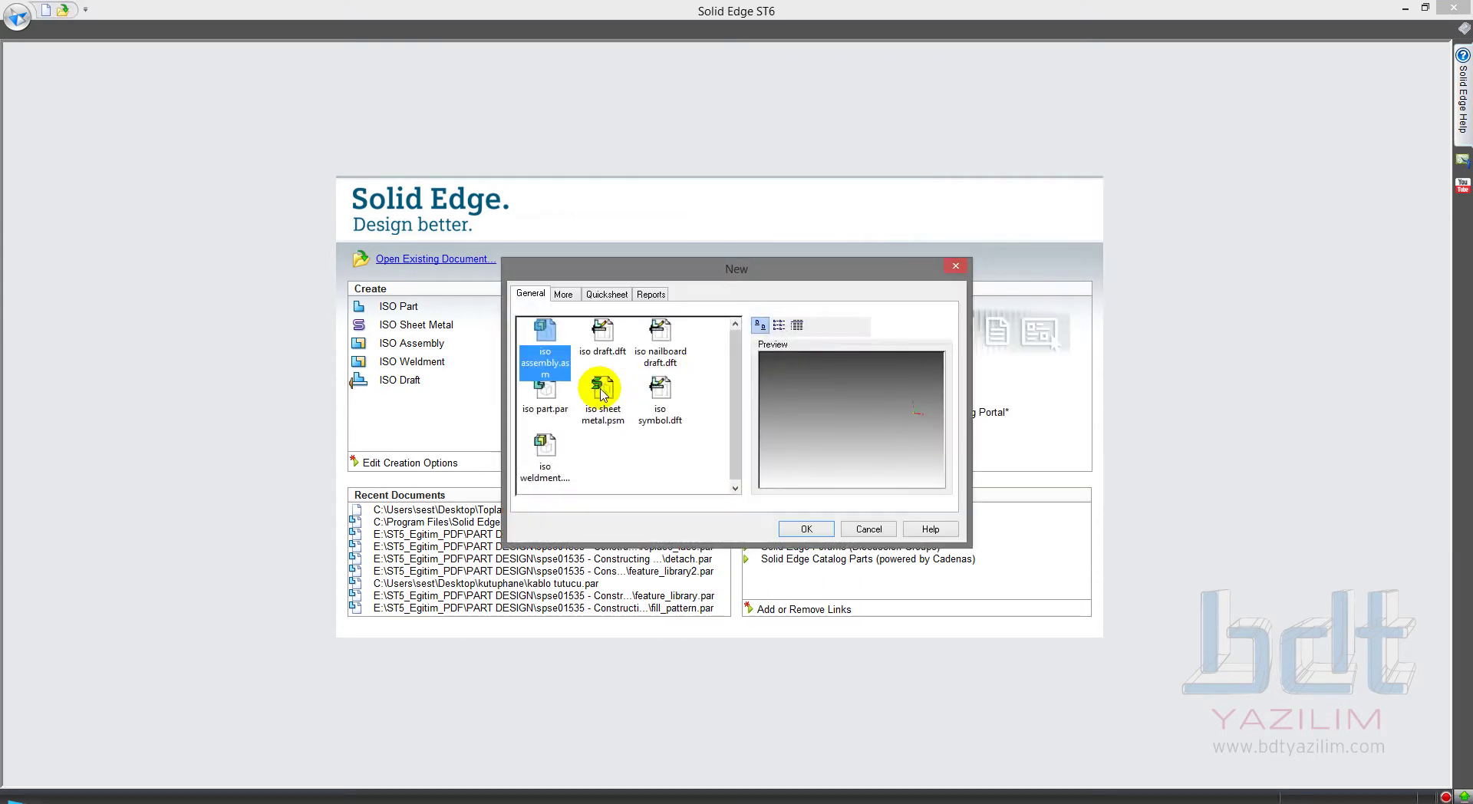
click(827, 530)
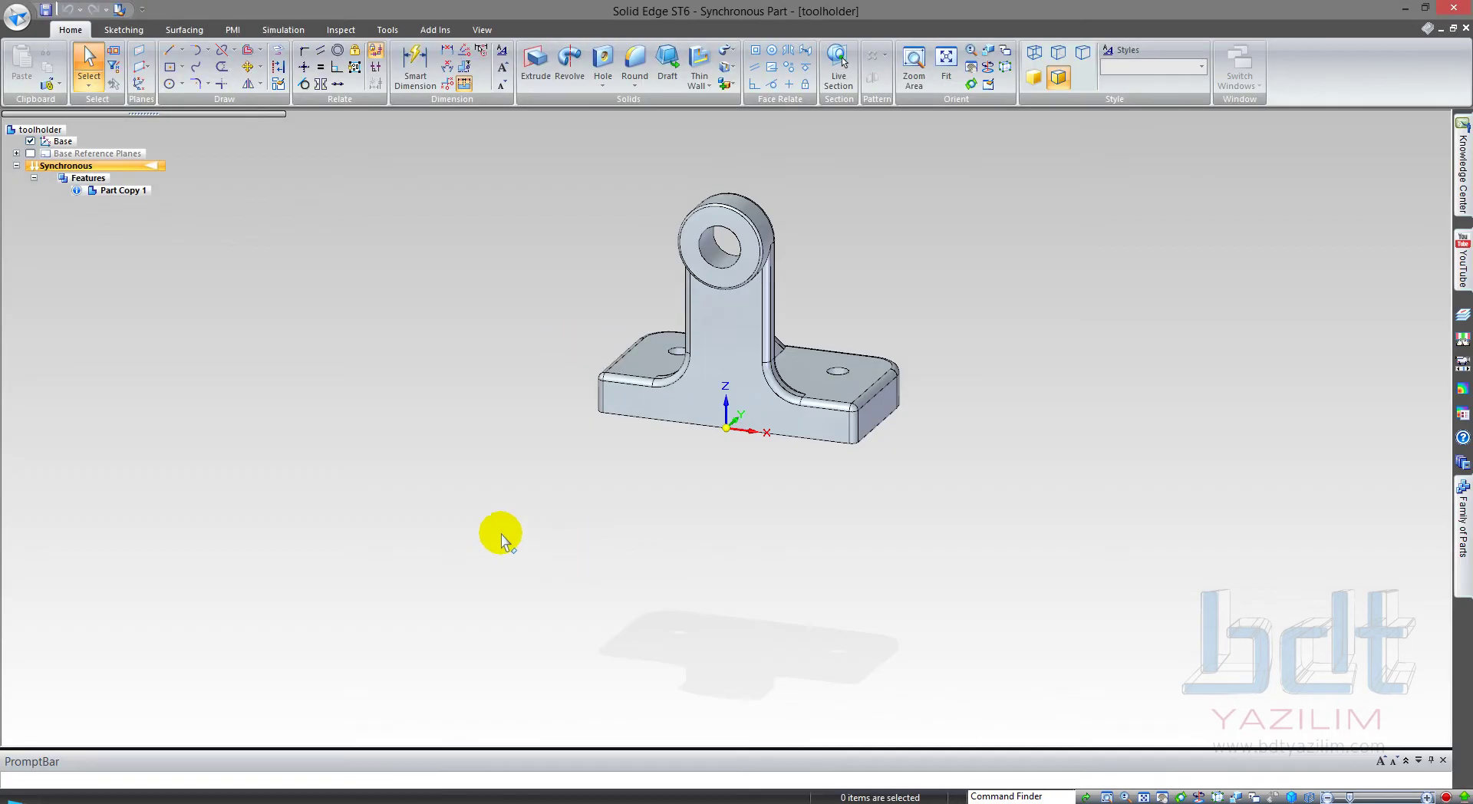
Step: Dimension the base's front edge and change its length from 122.57 to 125 mm, symmetric
click(415, 65)
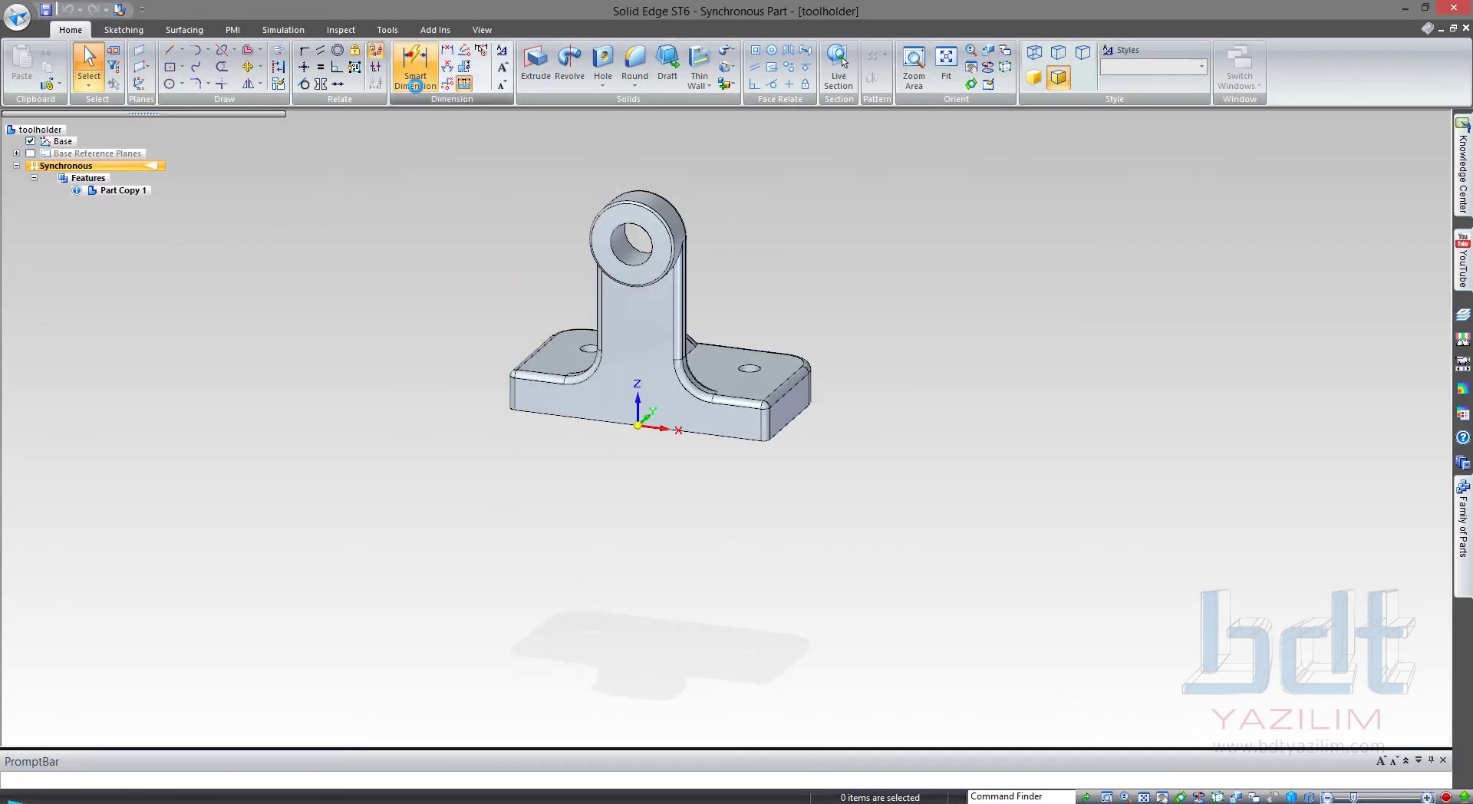
scroll(575, 535, up, 2)
scroll(646, 539, down, 2)
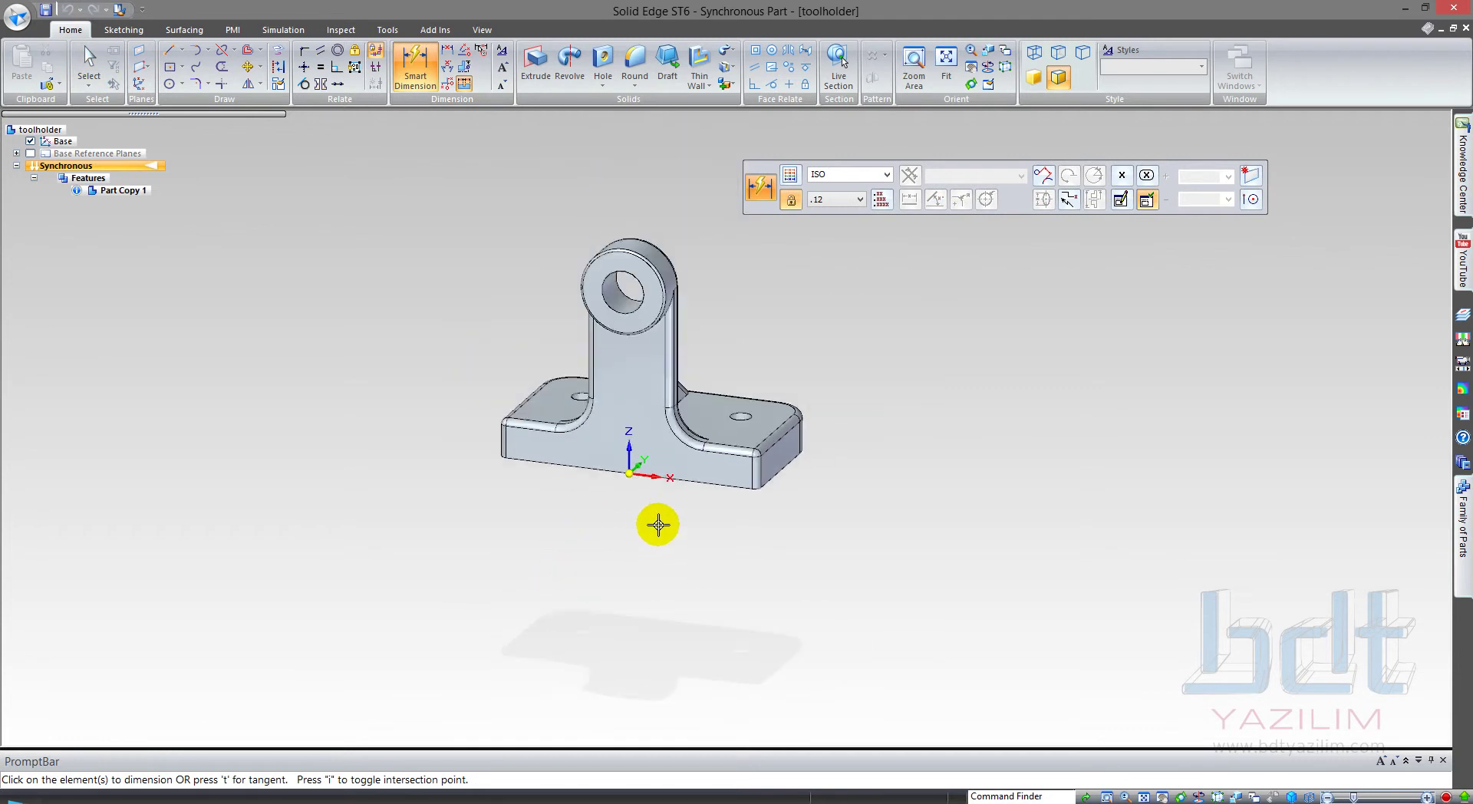
scroll(658, 523, up, 1)
drag(920, 165, 790, 116)
shift+middle_drag(606, 573, 580, 557)
click(536, 512)
click(534, 572)
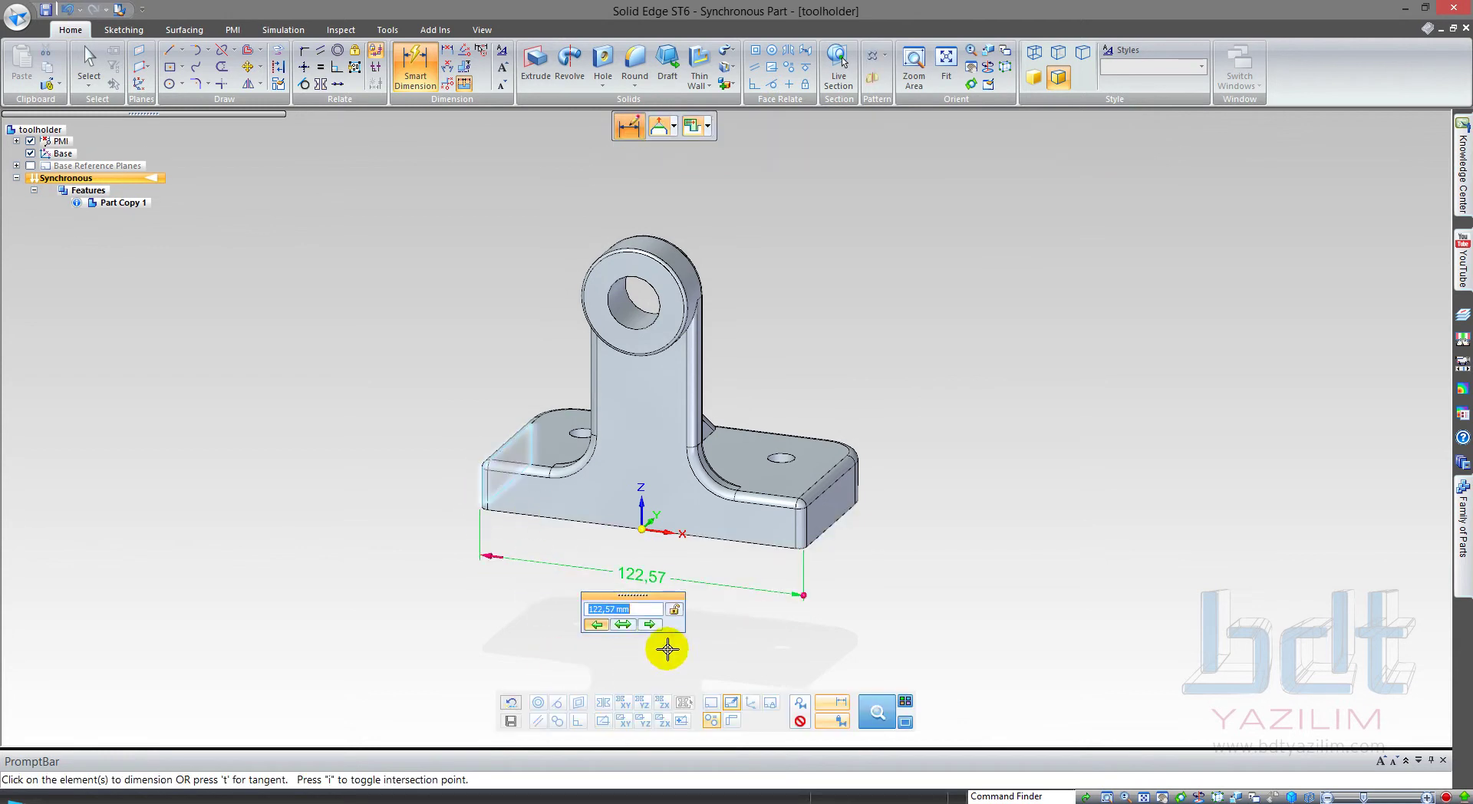
click(620, 626)
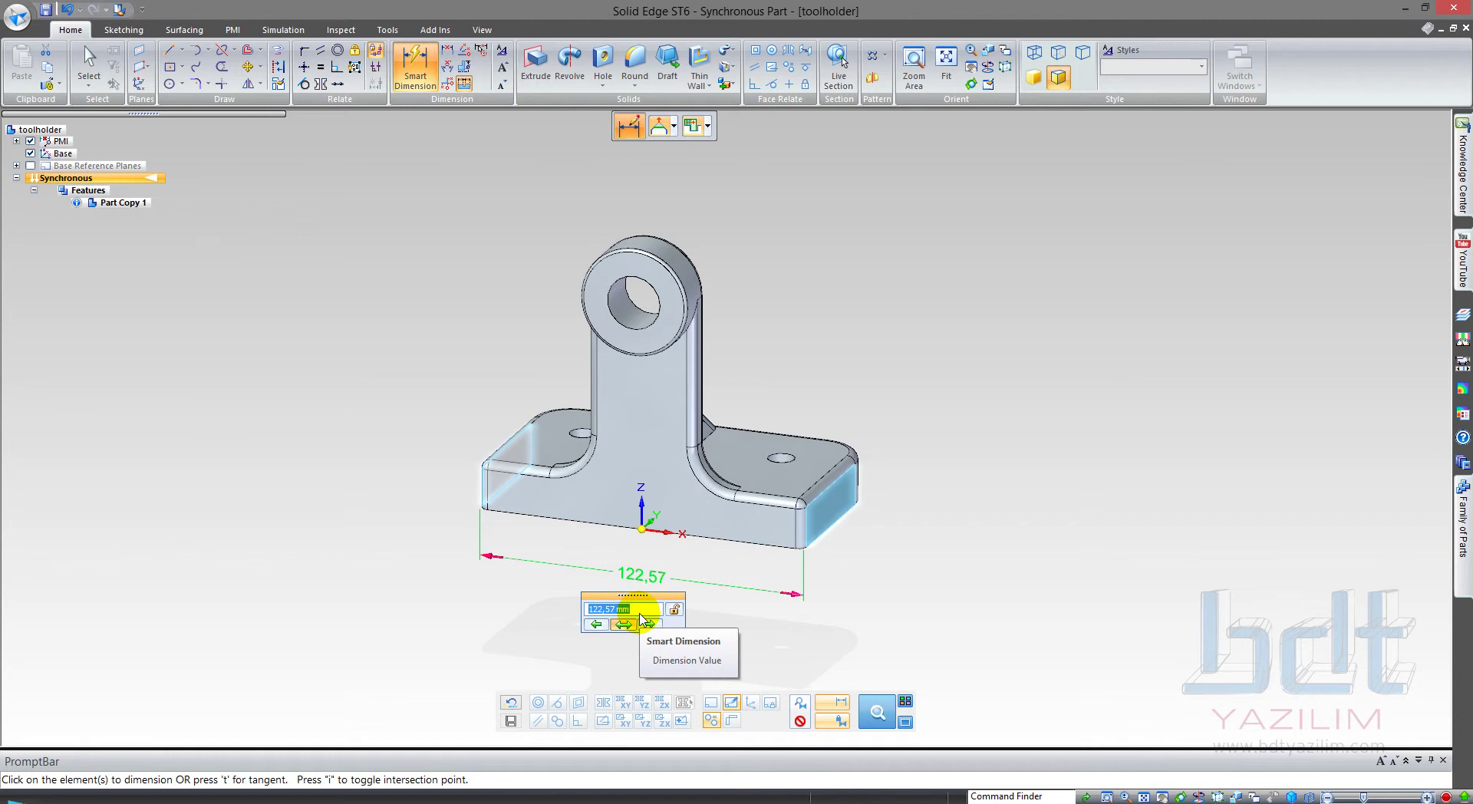
text(125)
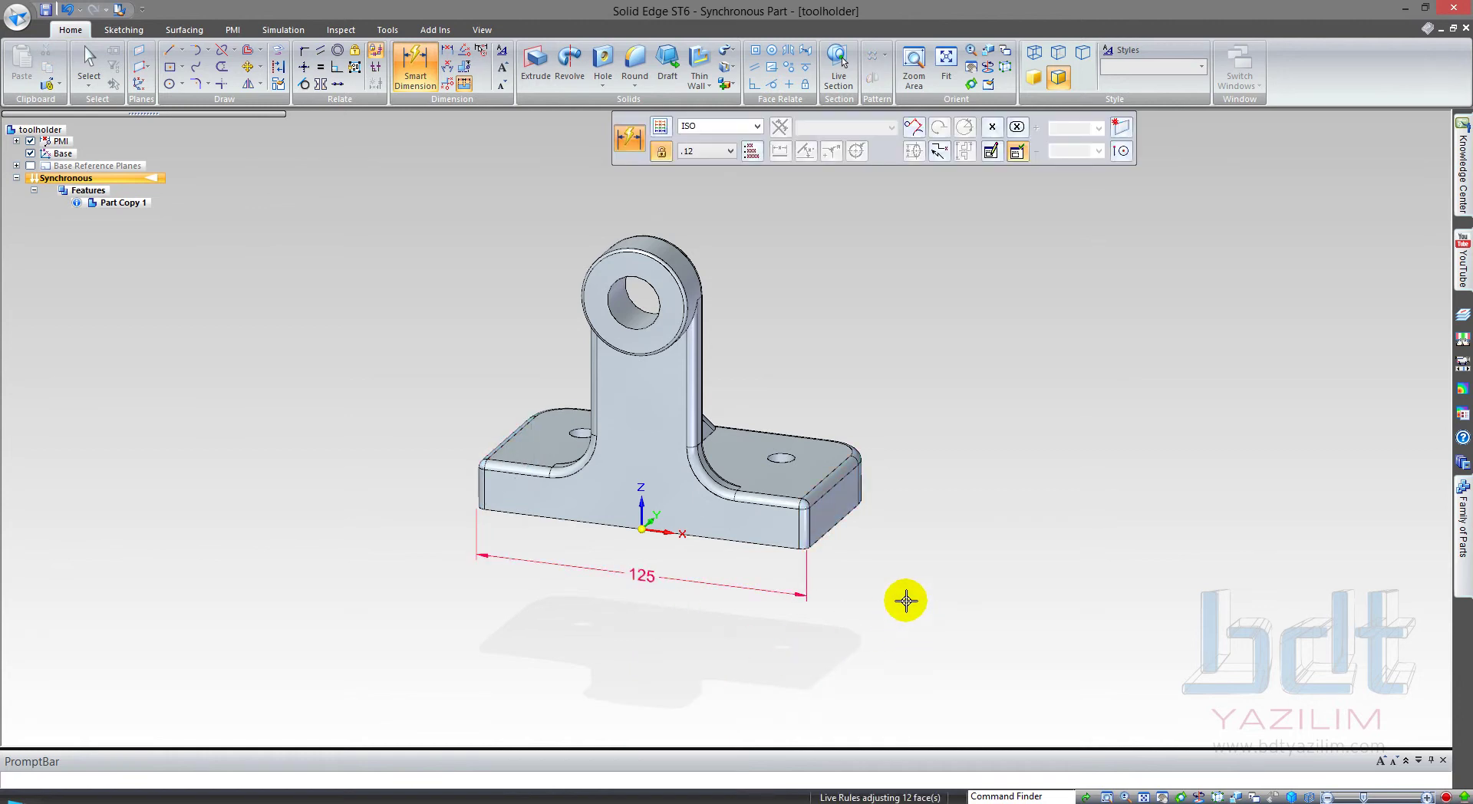
middle_drag(902, 598, 655, 610)
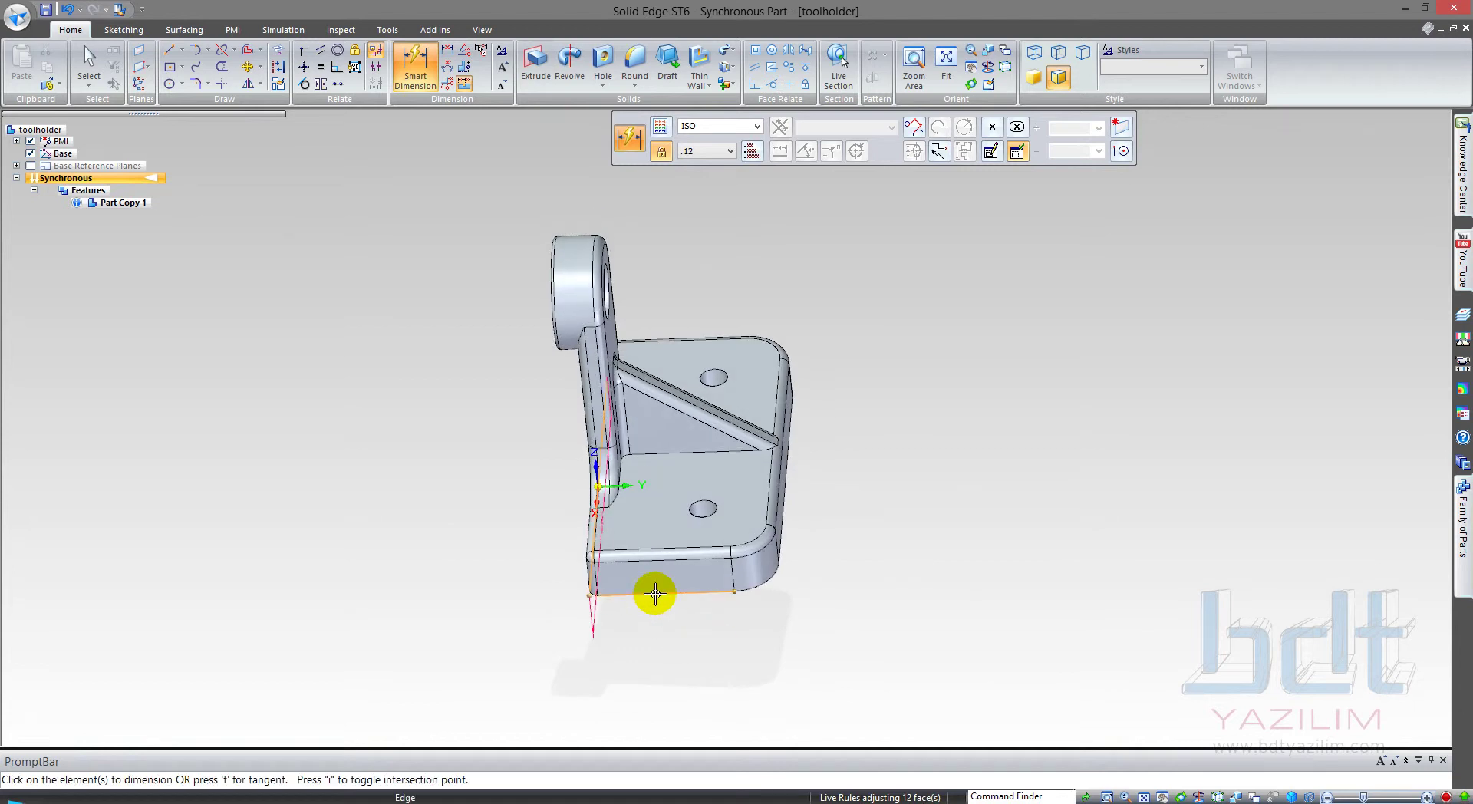
Step: Dimension the base's short edge and resize its width from 66.67 to 75 mm
mouse_move(639, 595)
middle_down()
mouse_move(656, 569)
mouse_move(783, 517)
middle_up()
click(627, 565)
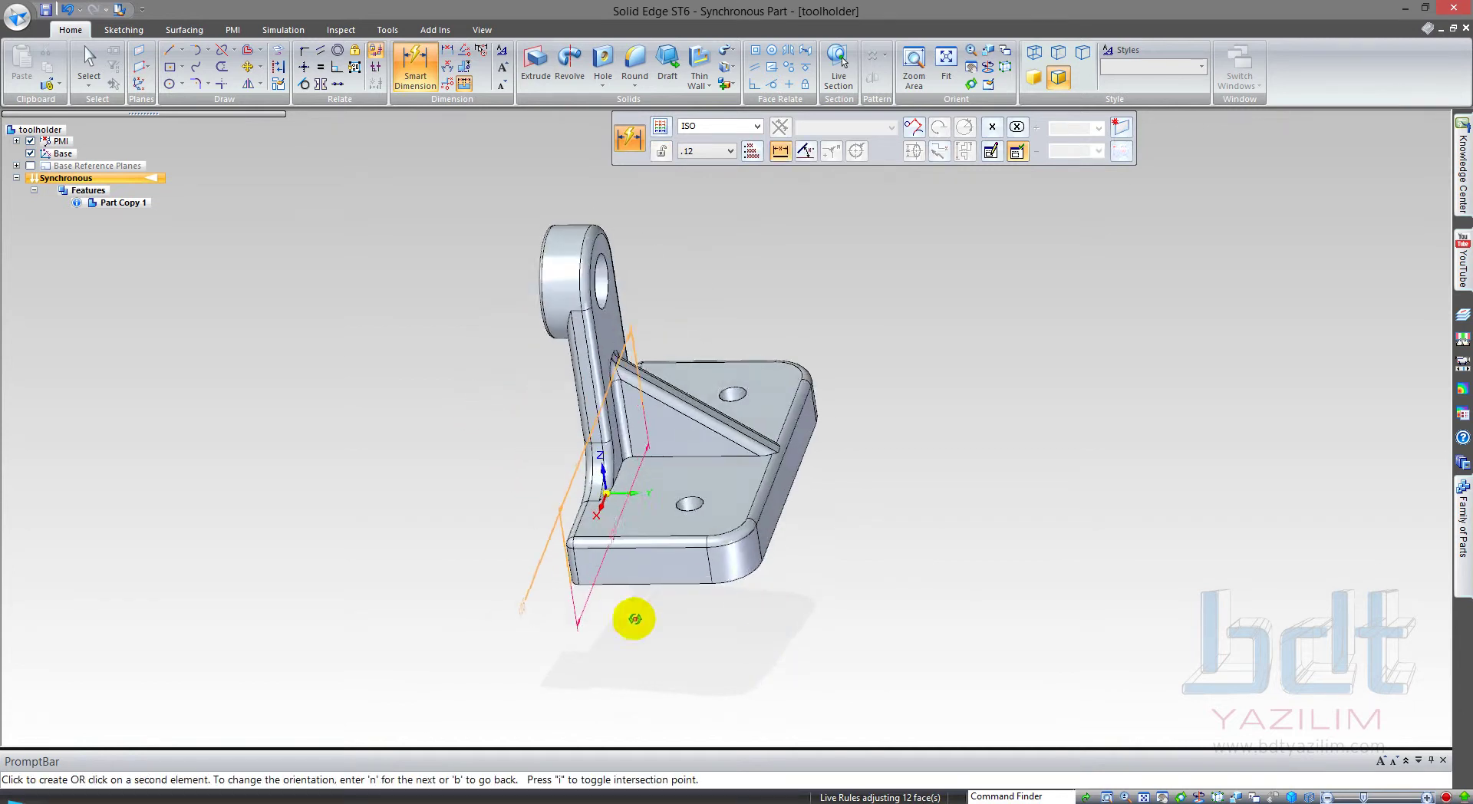
click(783, 516)
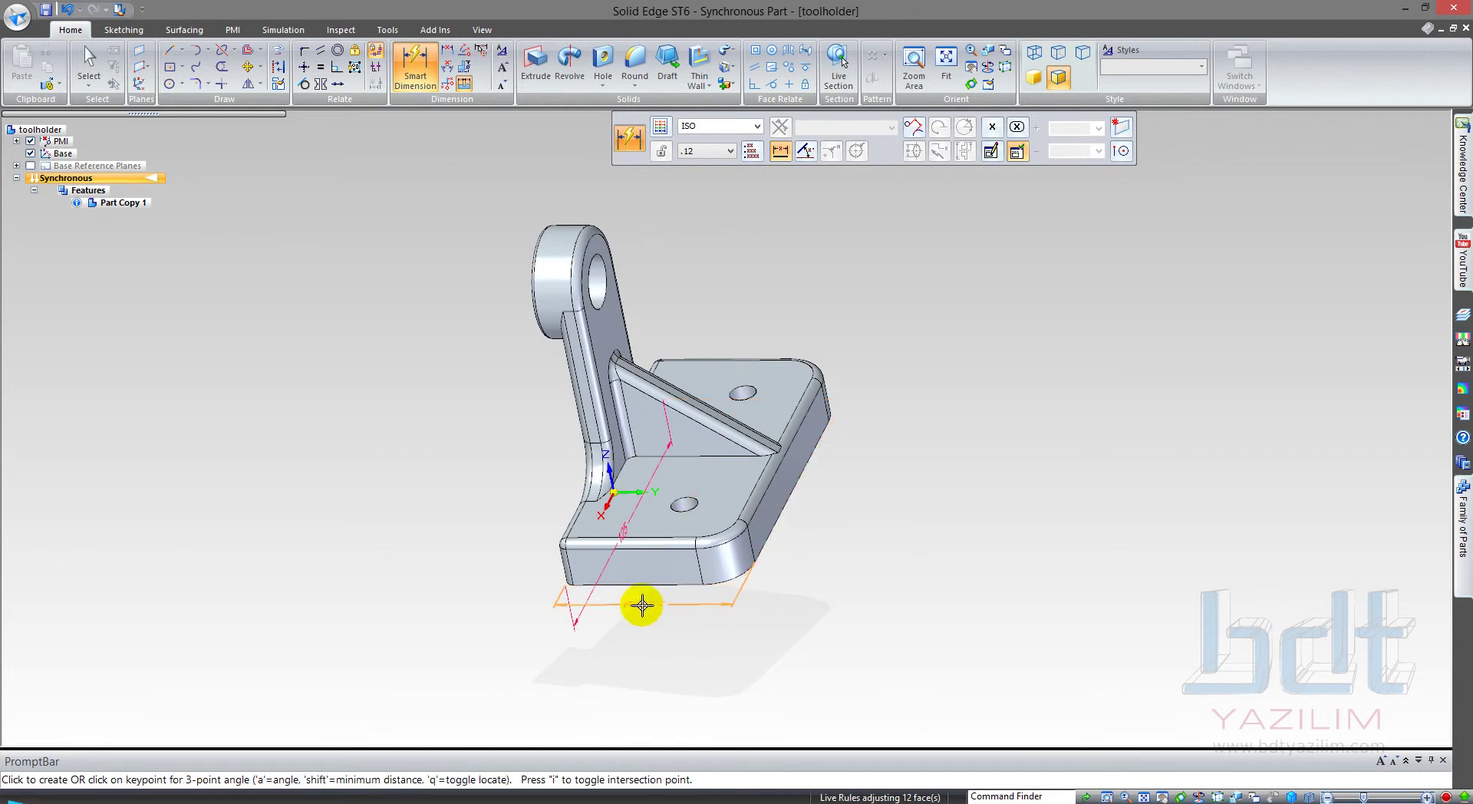
middle_drag(664, 632, 668, 595)
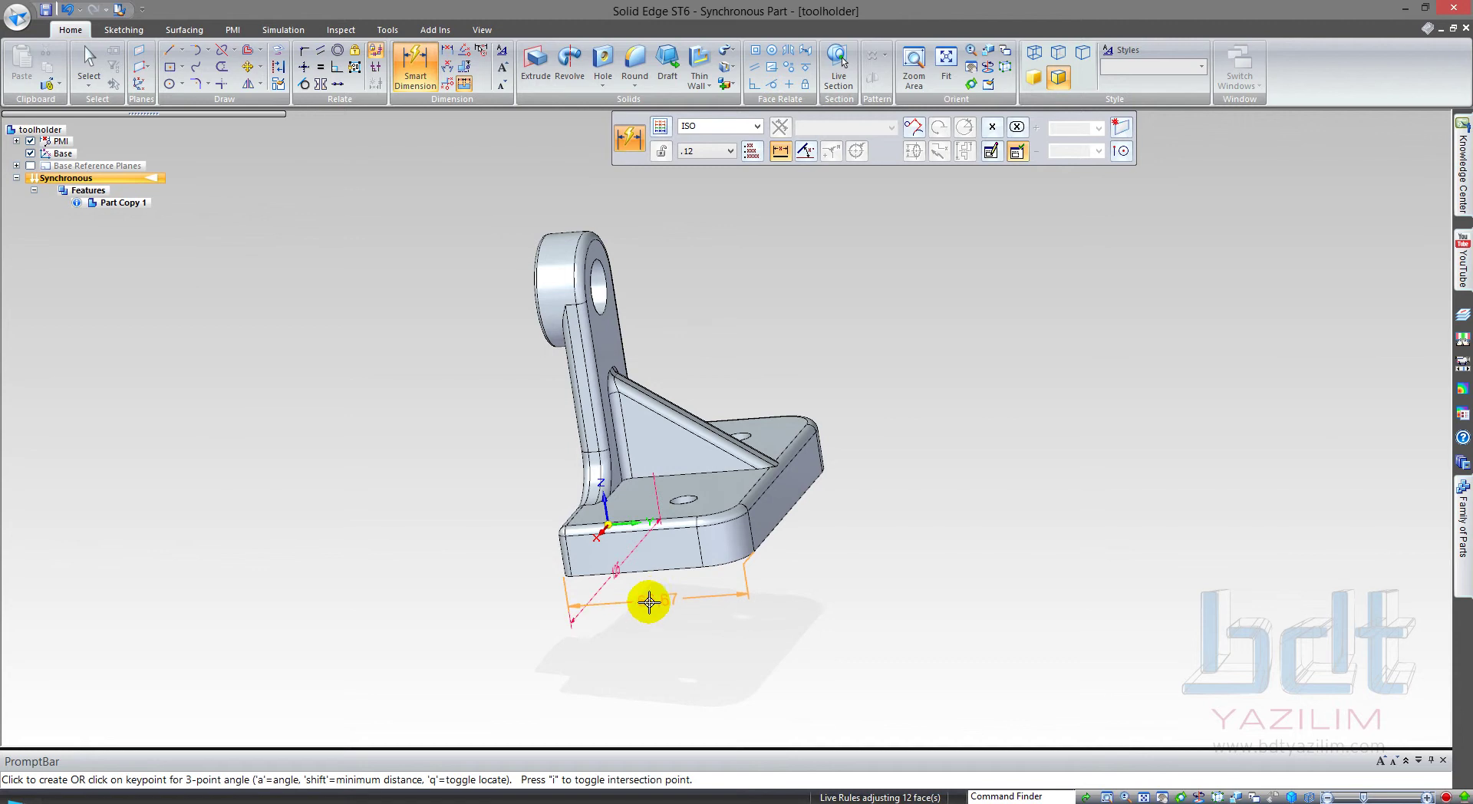
click(647, 611)
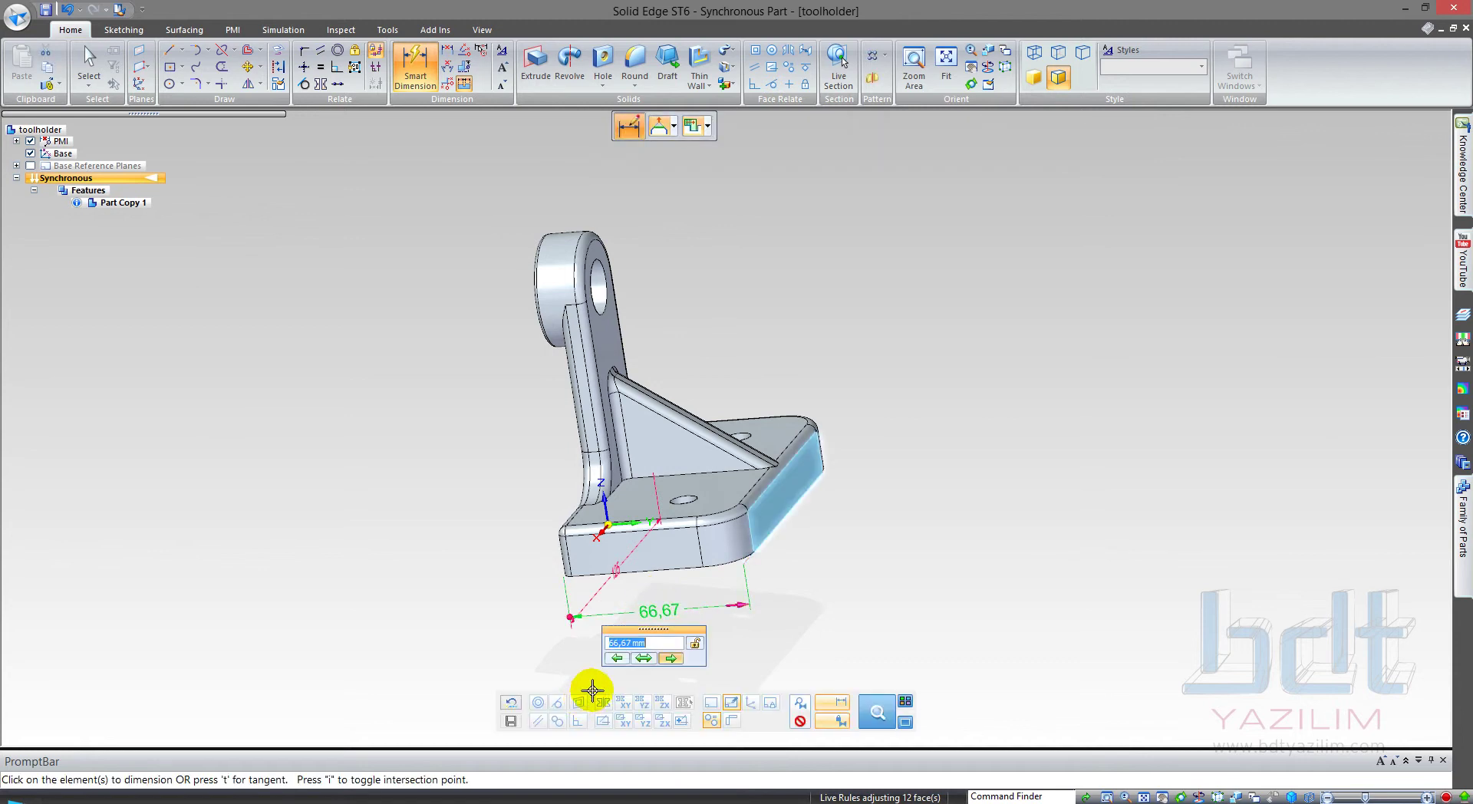
text(75)
key(Return)
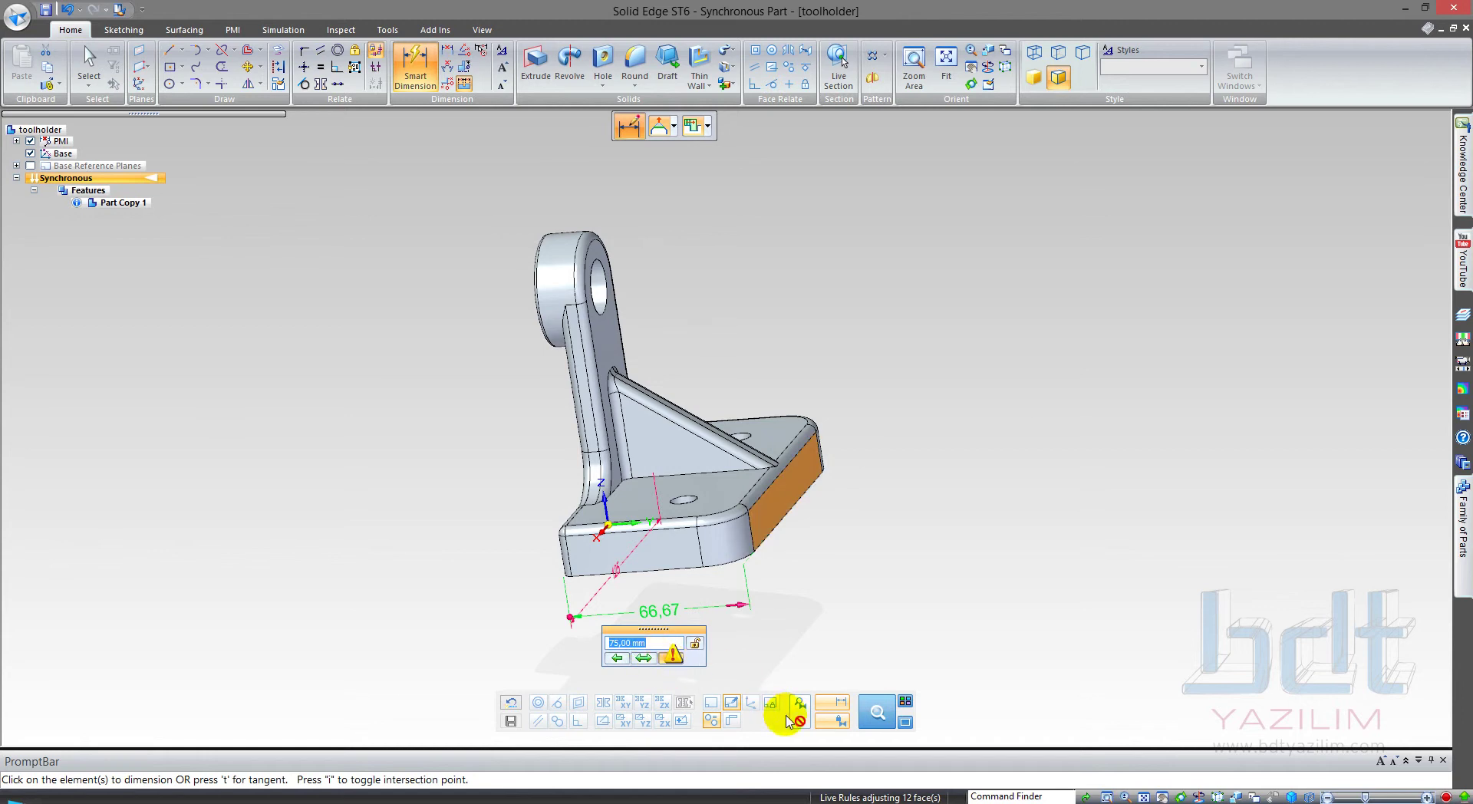
click(788, 716)
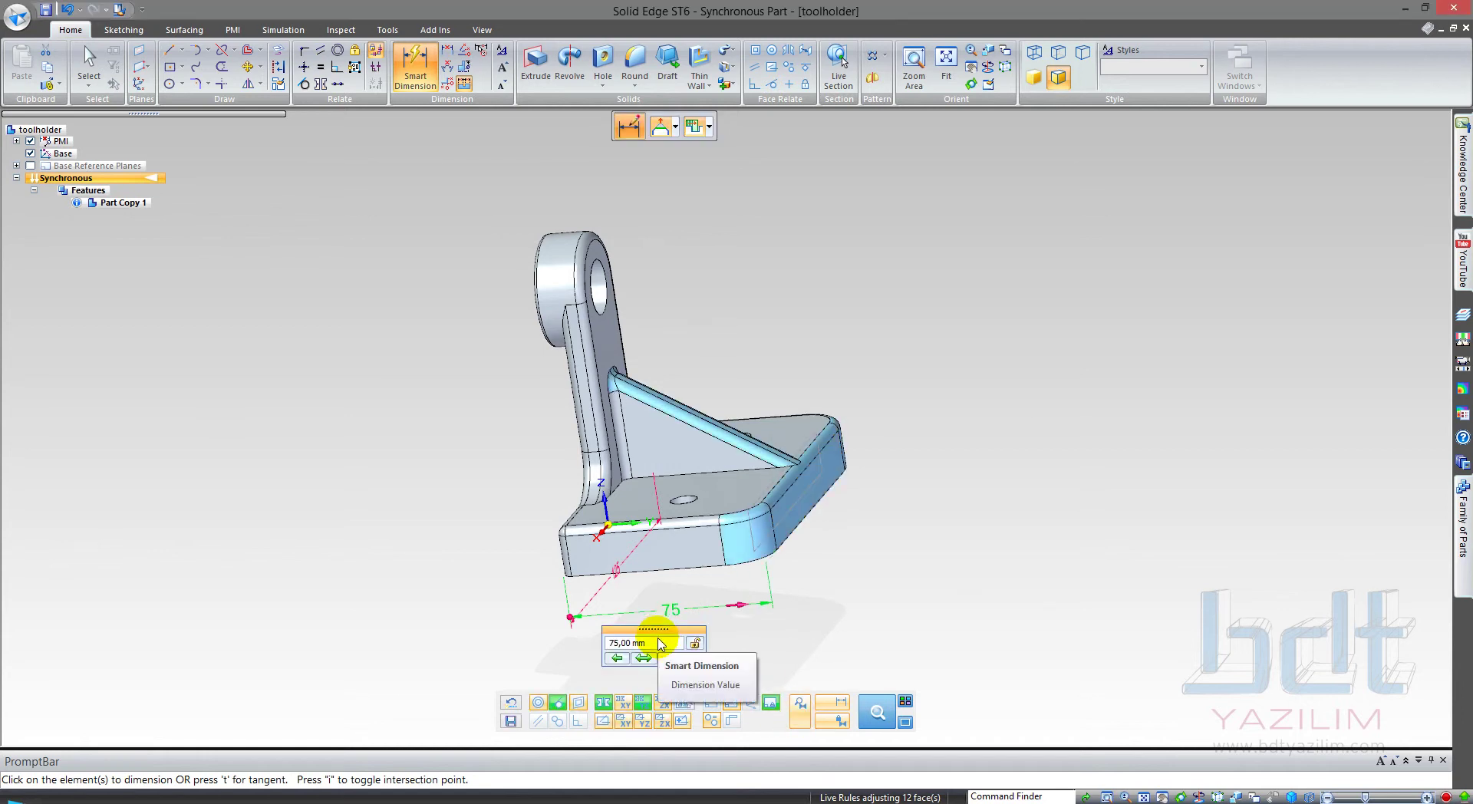
click(790, 637)
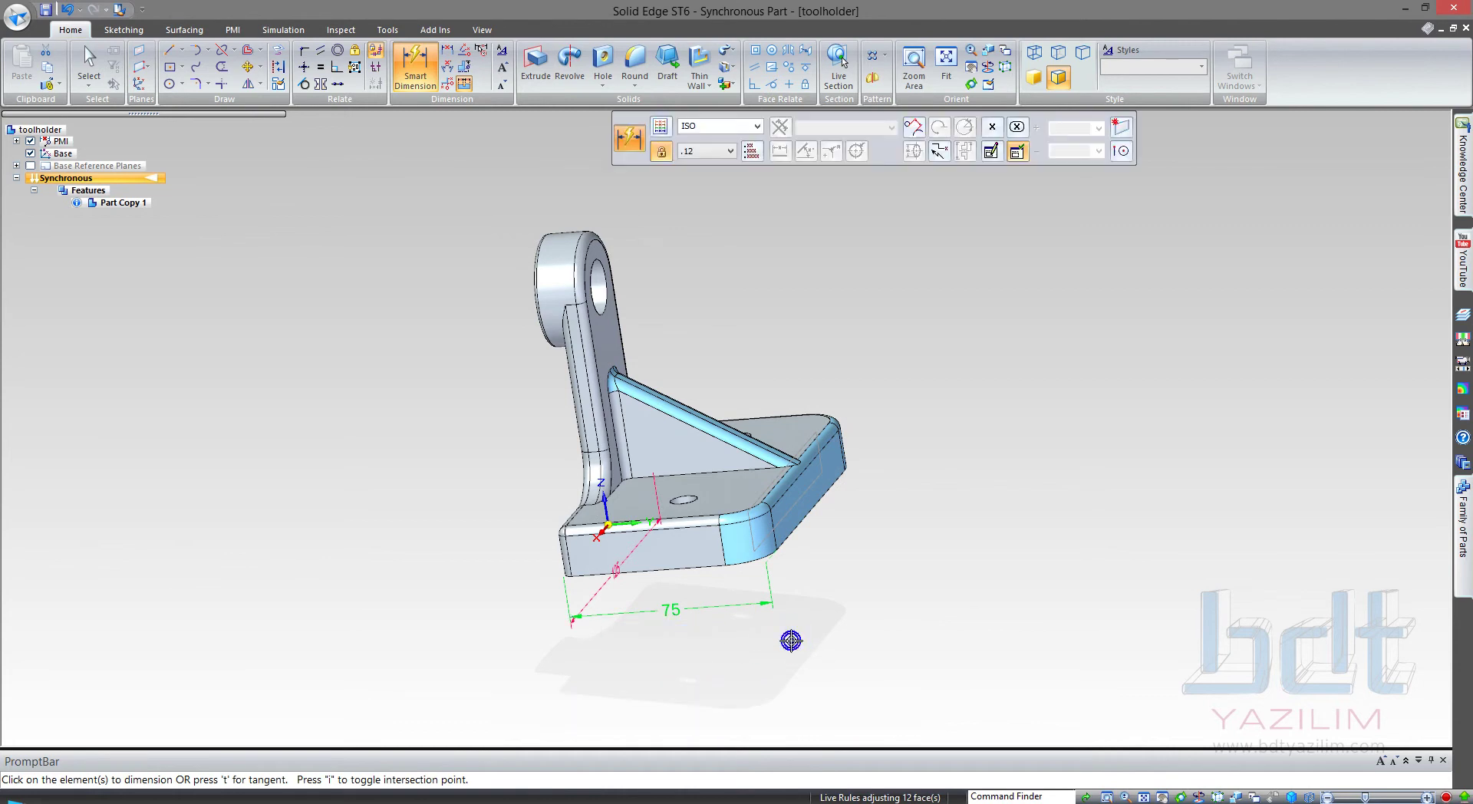
mouse_move(605, 667)
middle_down()
mouse_move(674, 687)
mouse_move(711, 608)
middle_up()
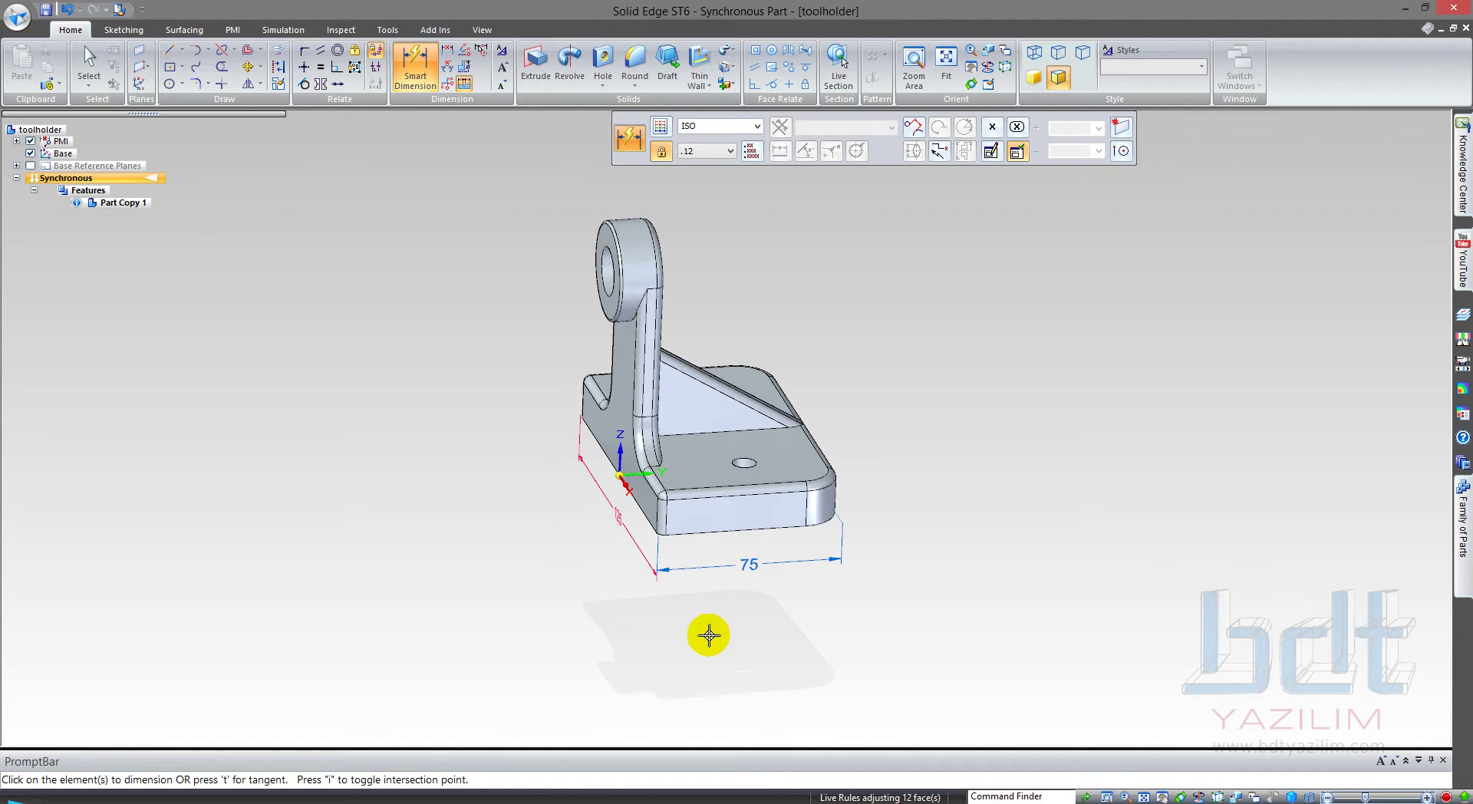
Step: Apply a Concentric relation between the base's lower hole and the adjacent rounded corner
middle_drag(776, 669, 762, 693)
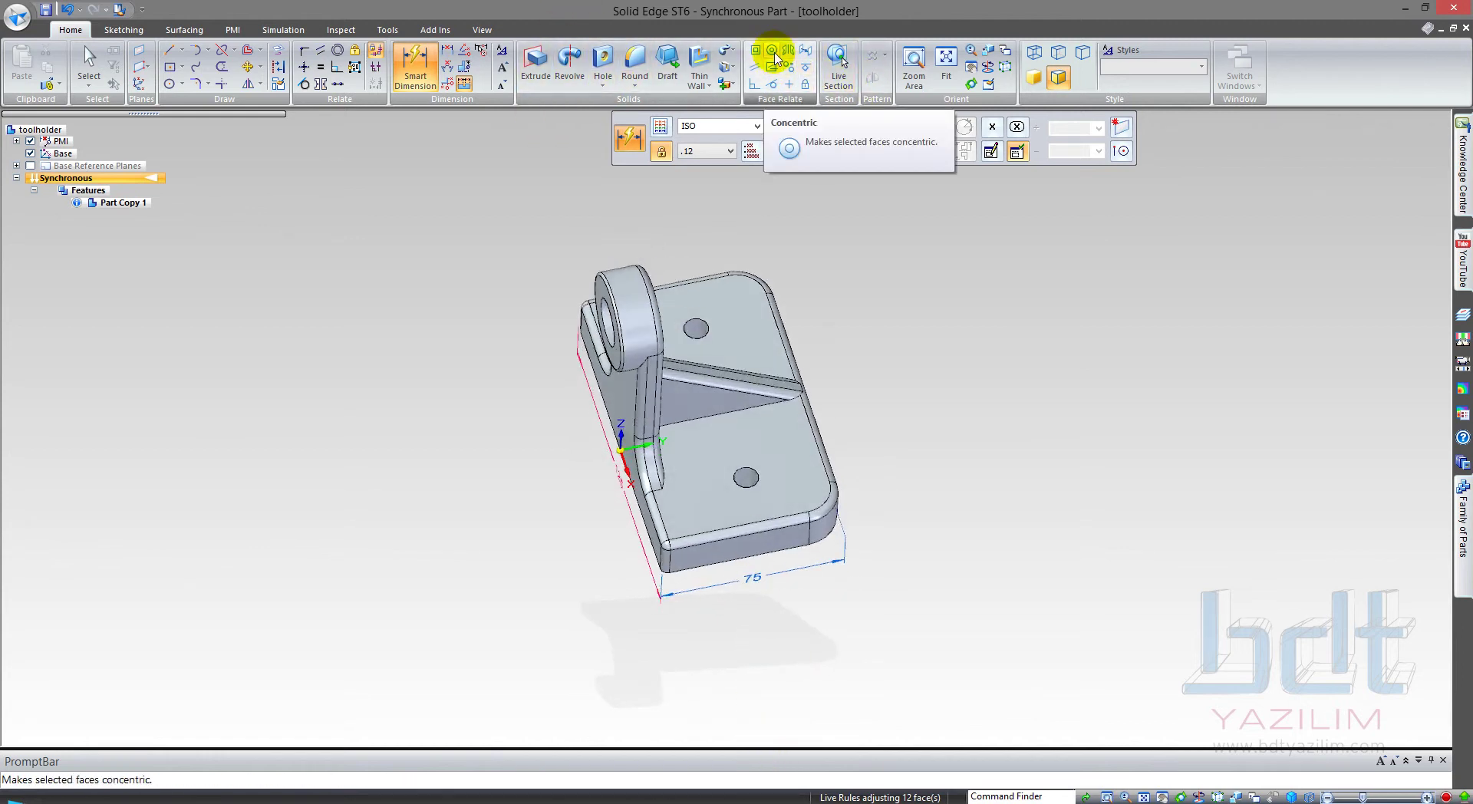
click(773, 52)
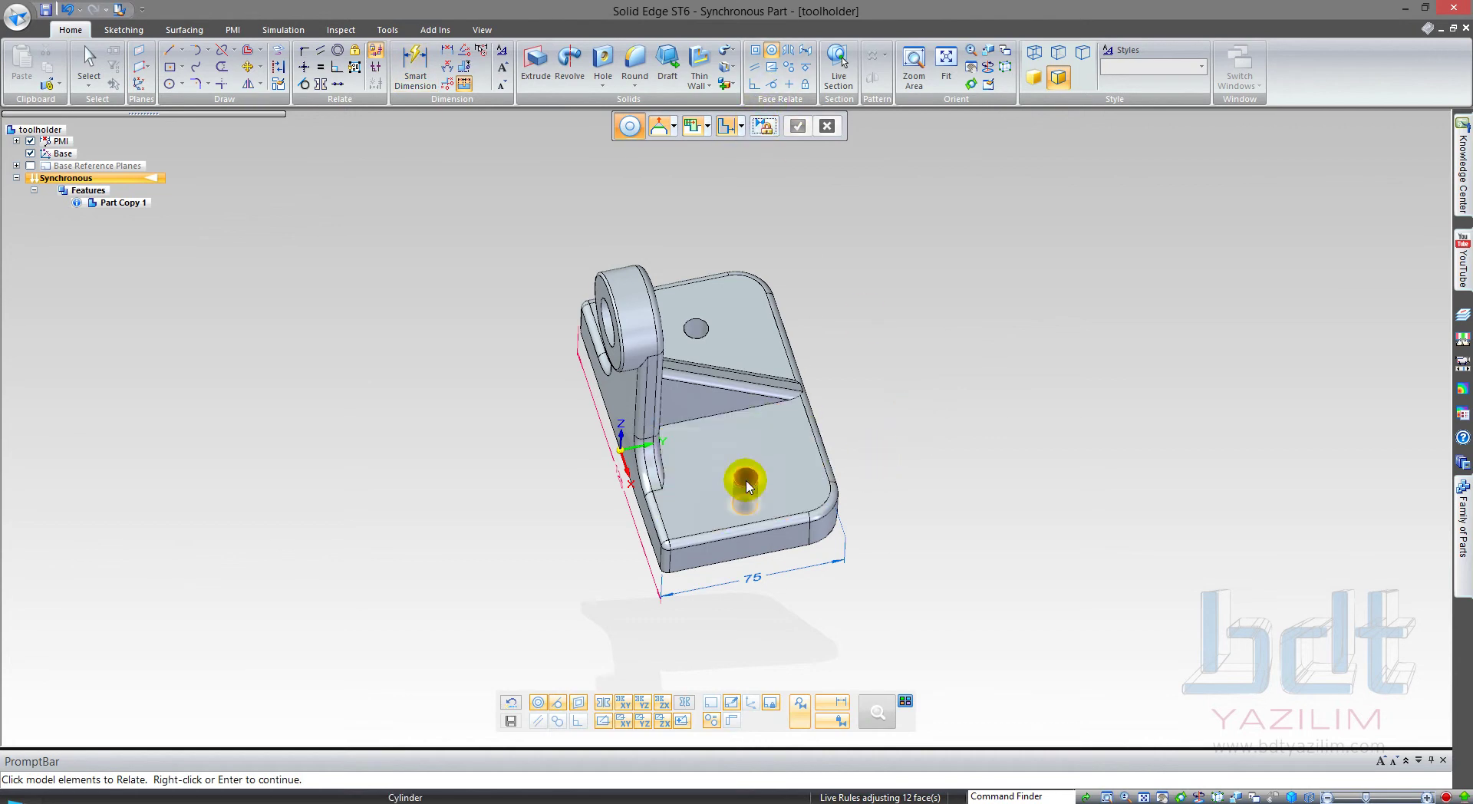
right_click(951, 495)
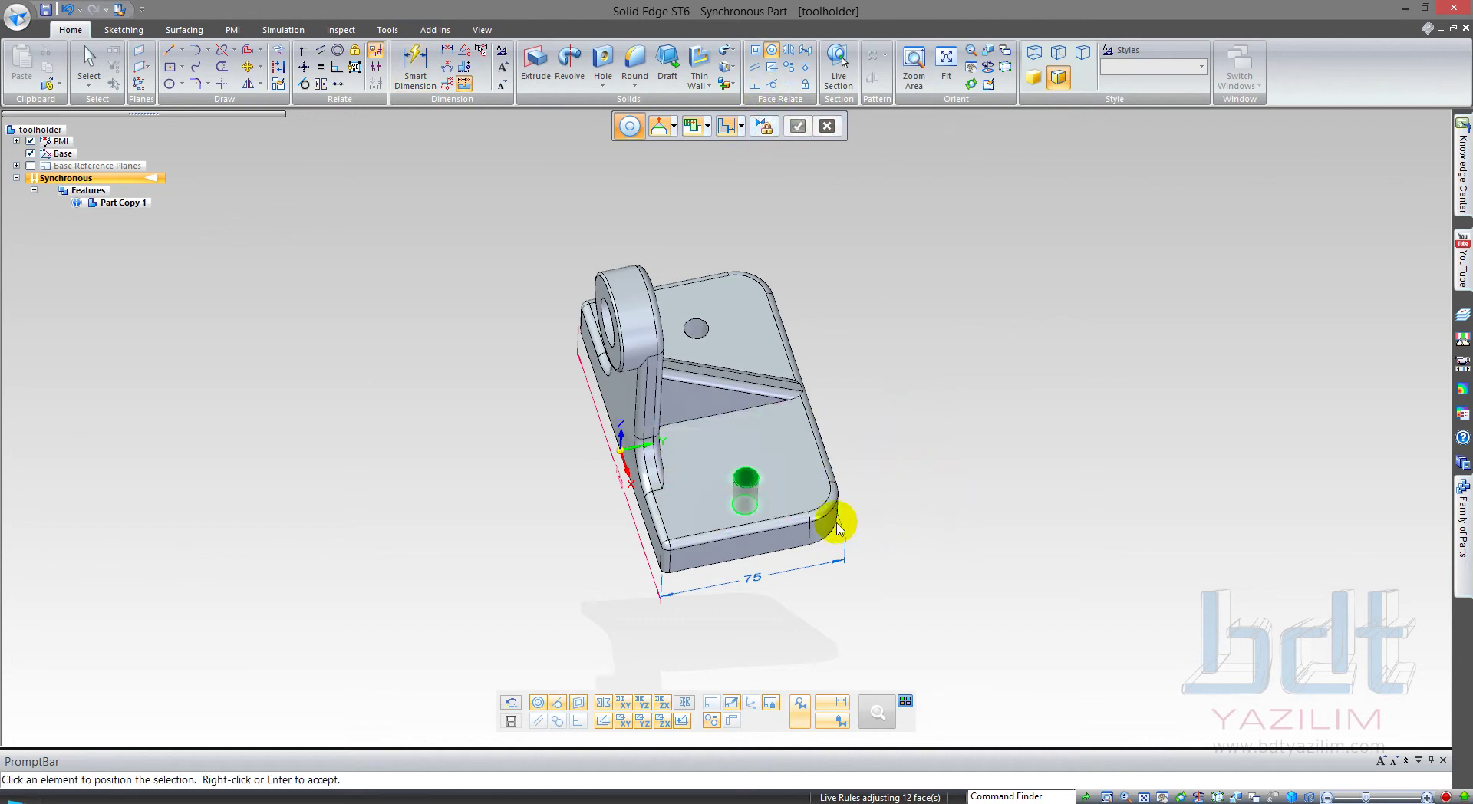
click(822, 529)
click(954, 539)
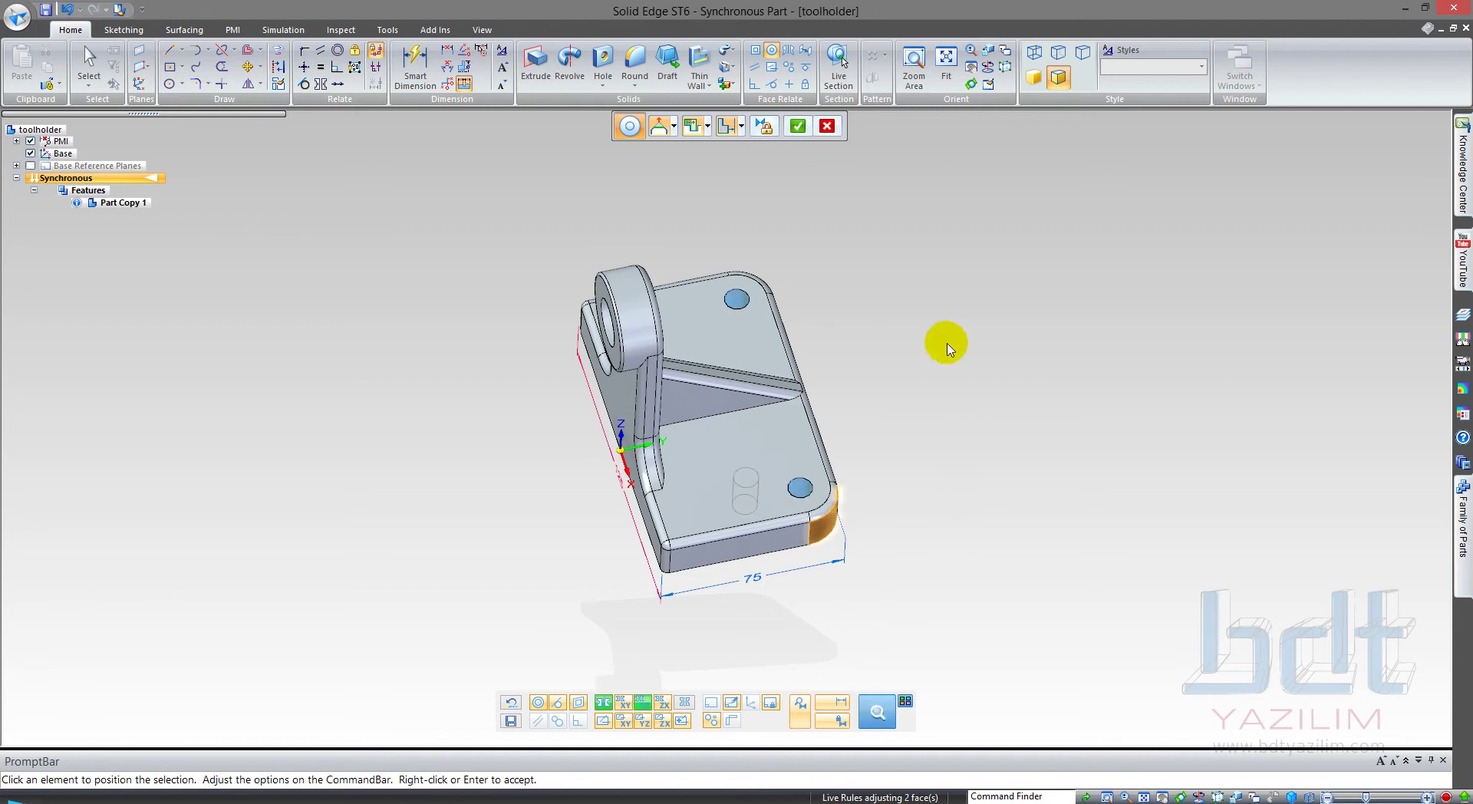
right_click(948, 345)
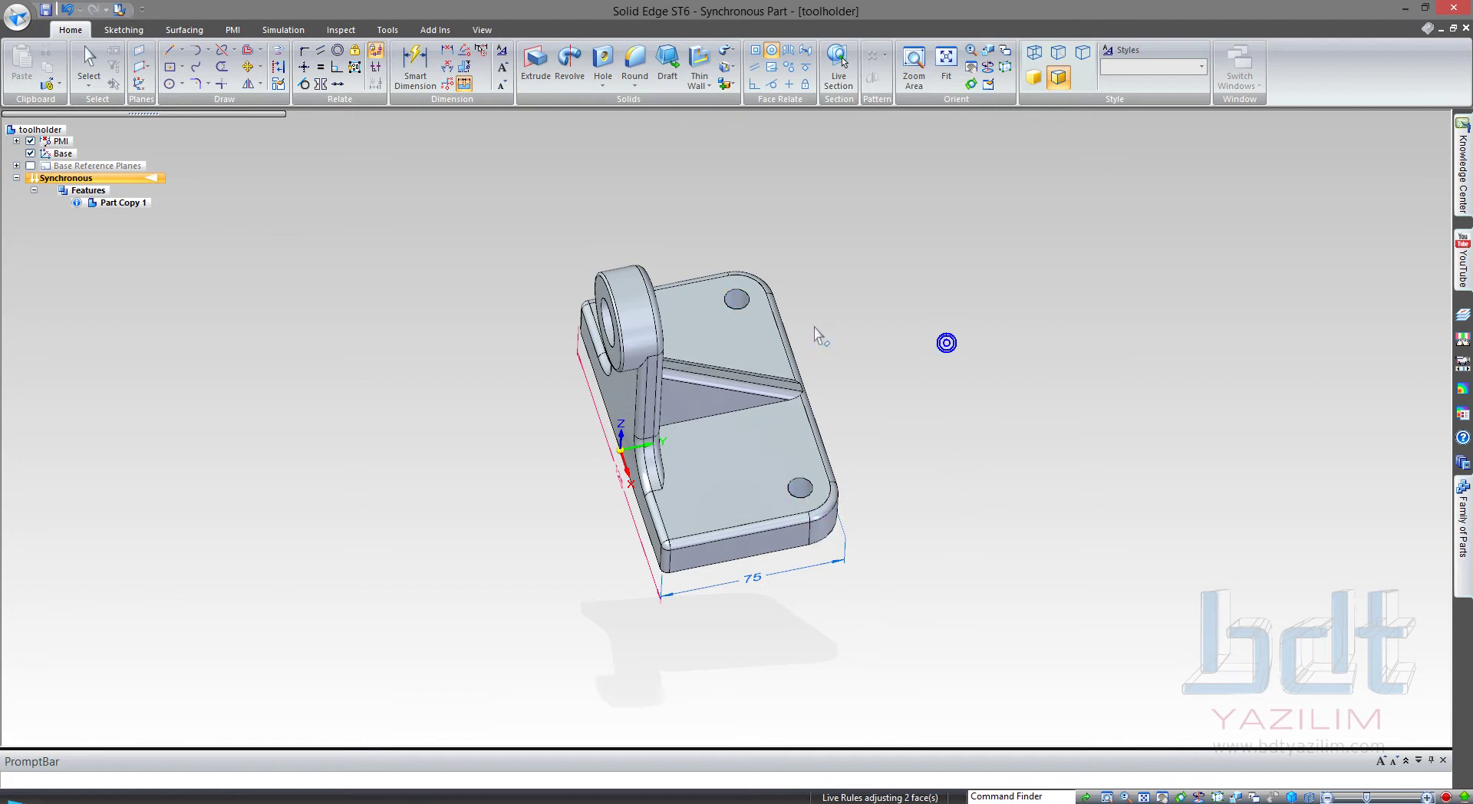
Step: Change the base's corner round radius from R15 to R20
click(832, 531)
click(816, 493)
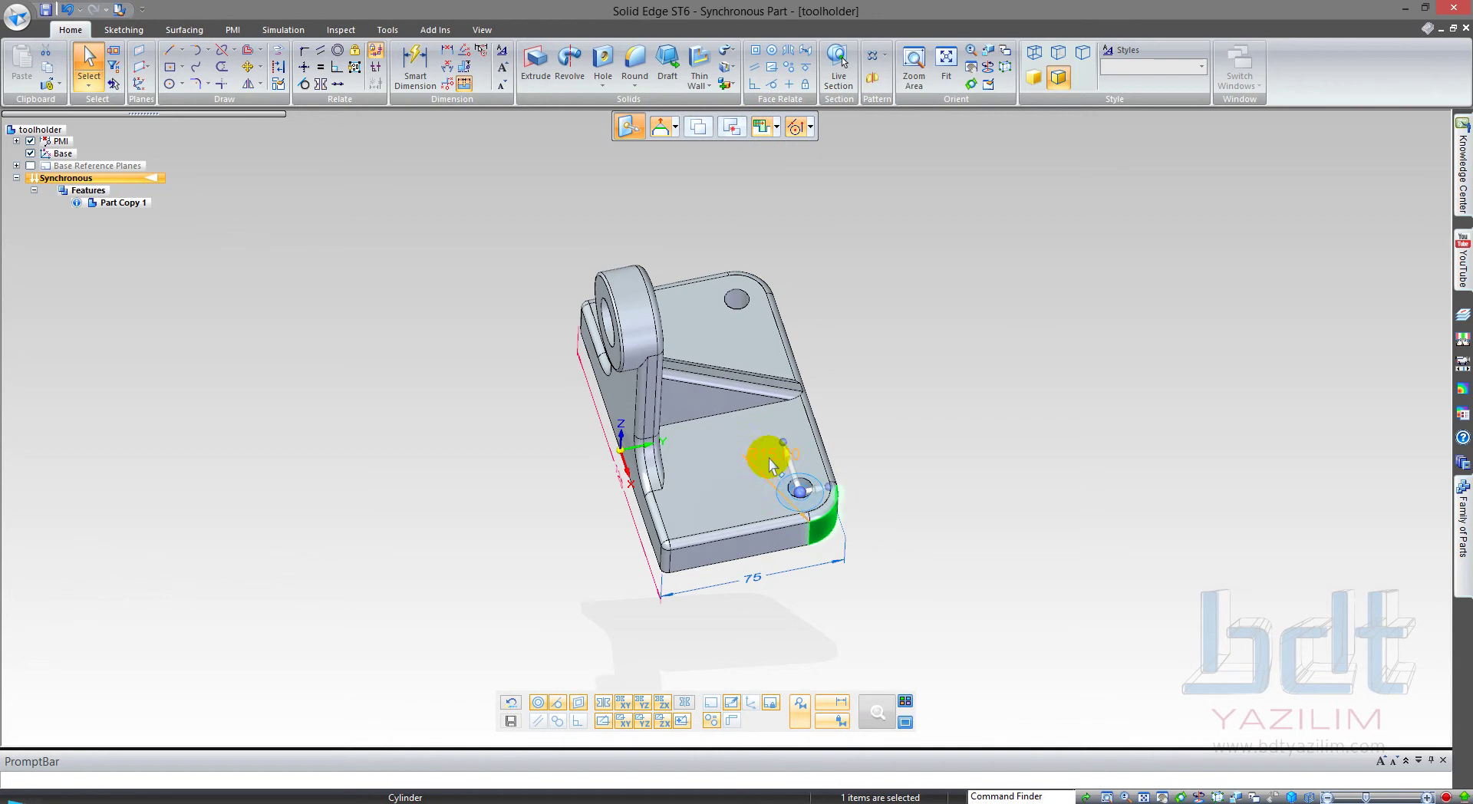
text(20)
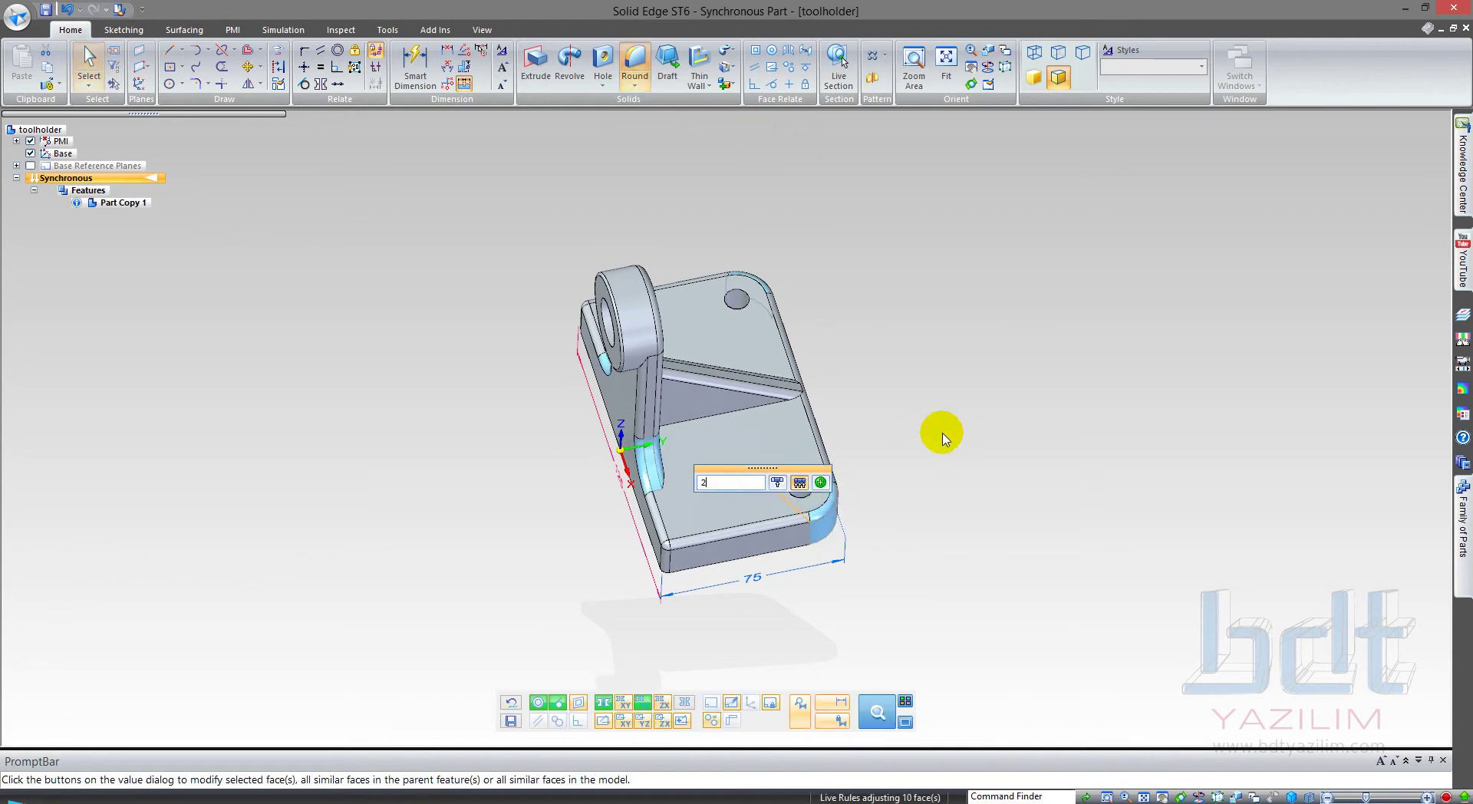
key(Return)
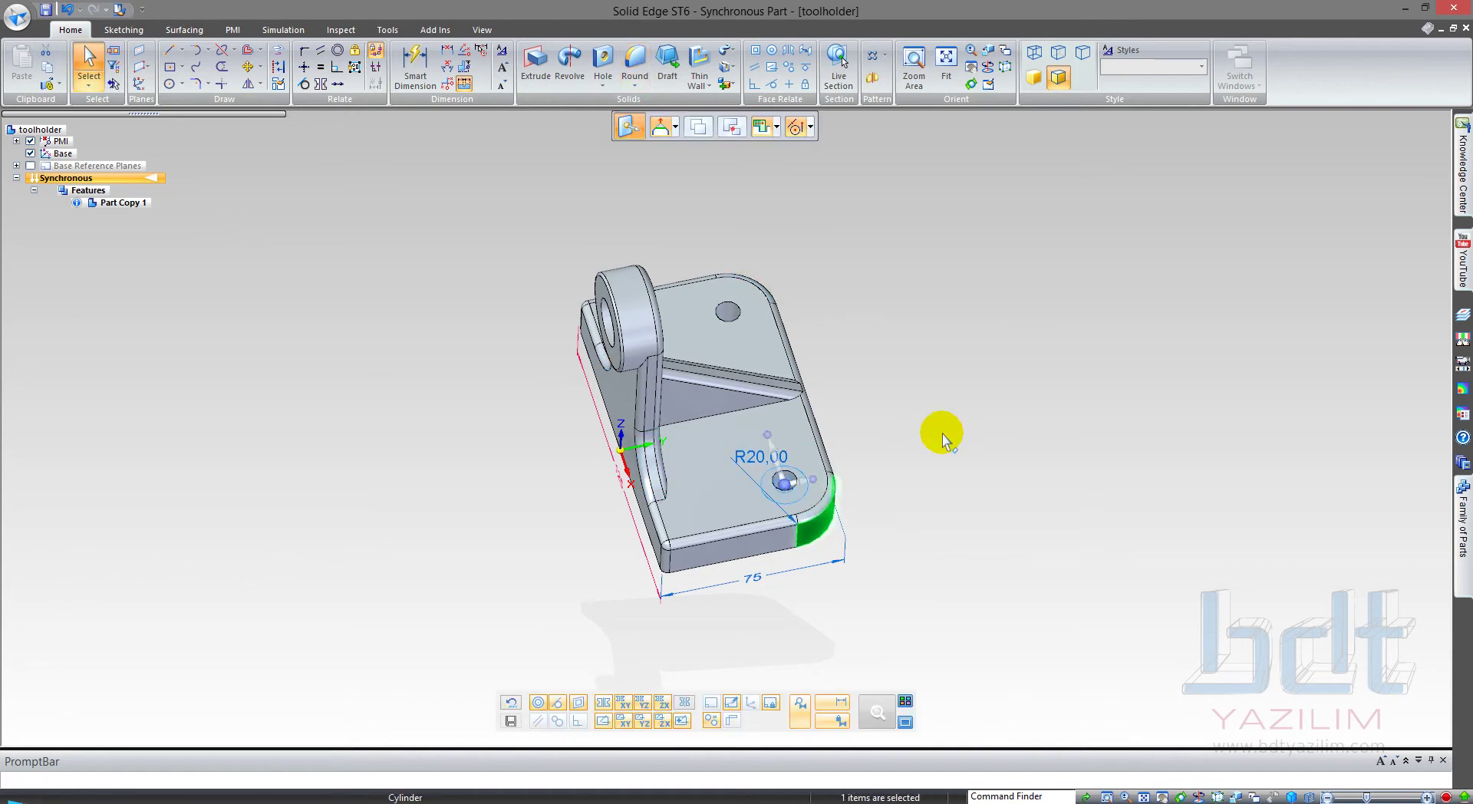
key(Escape)
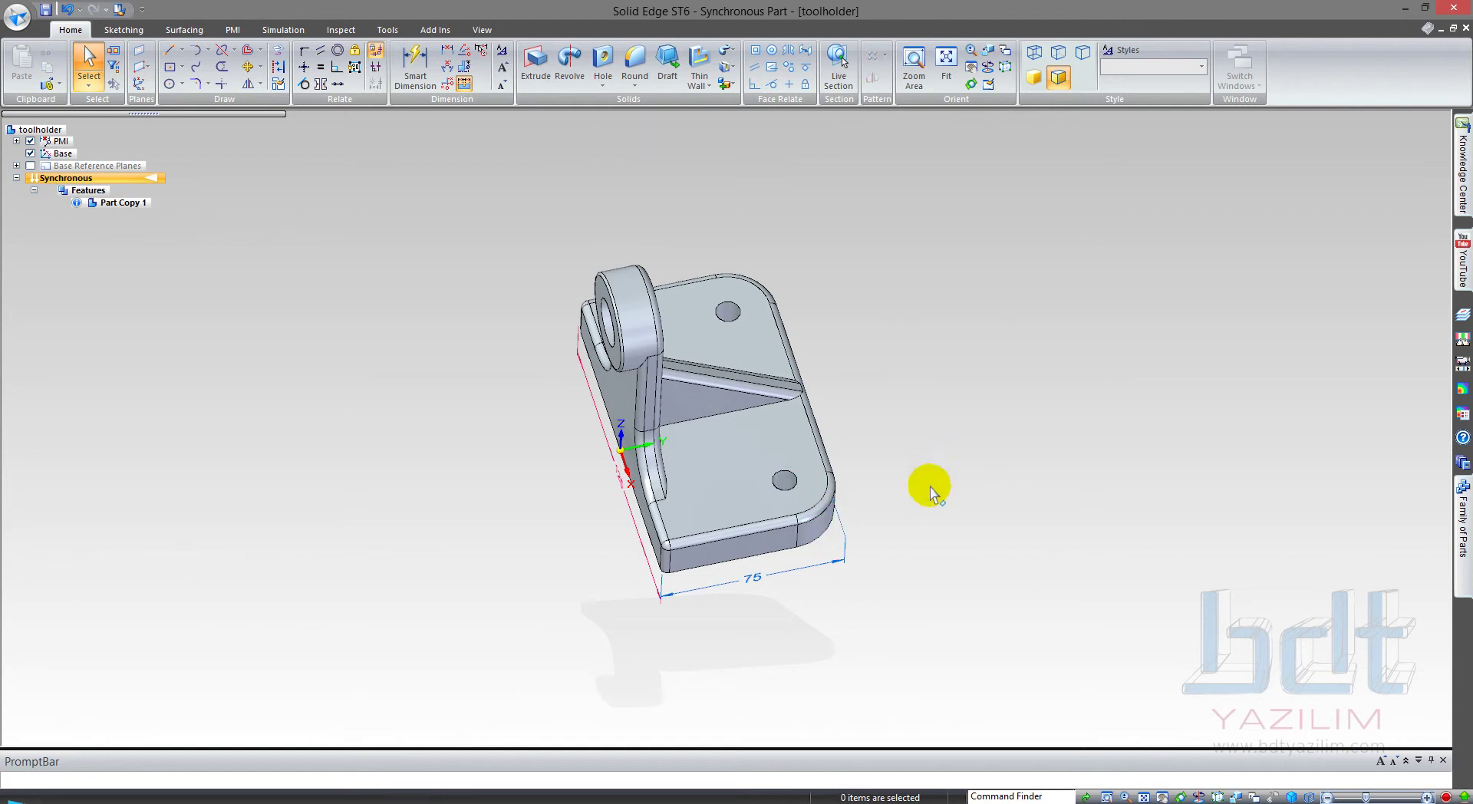
Step: Move the boss hole to a new position, then select the upright's narrow side face
mouse_move(930, 490)
middle_down()
mouse_move(947, 460)
mouse_move(1020, 497)
middle_up()
scroll(806, 278, up, 2)
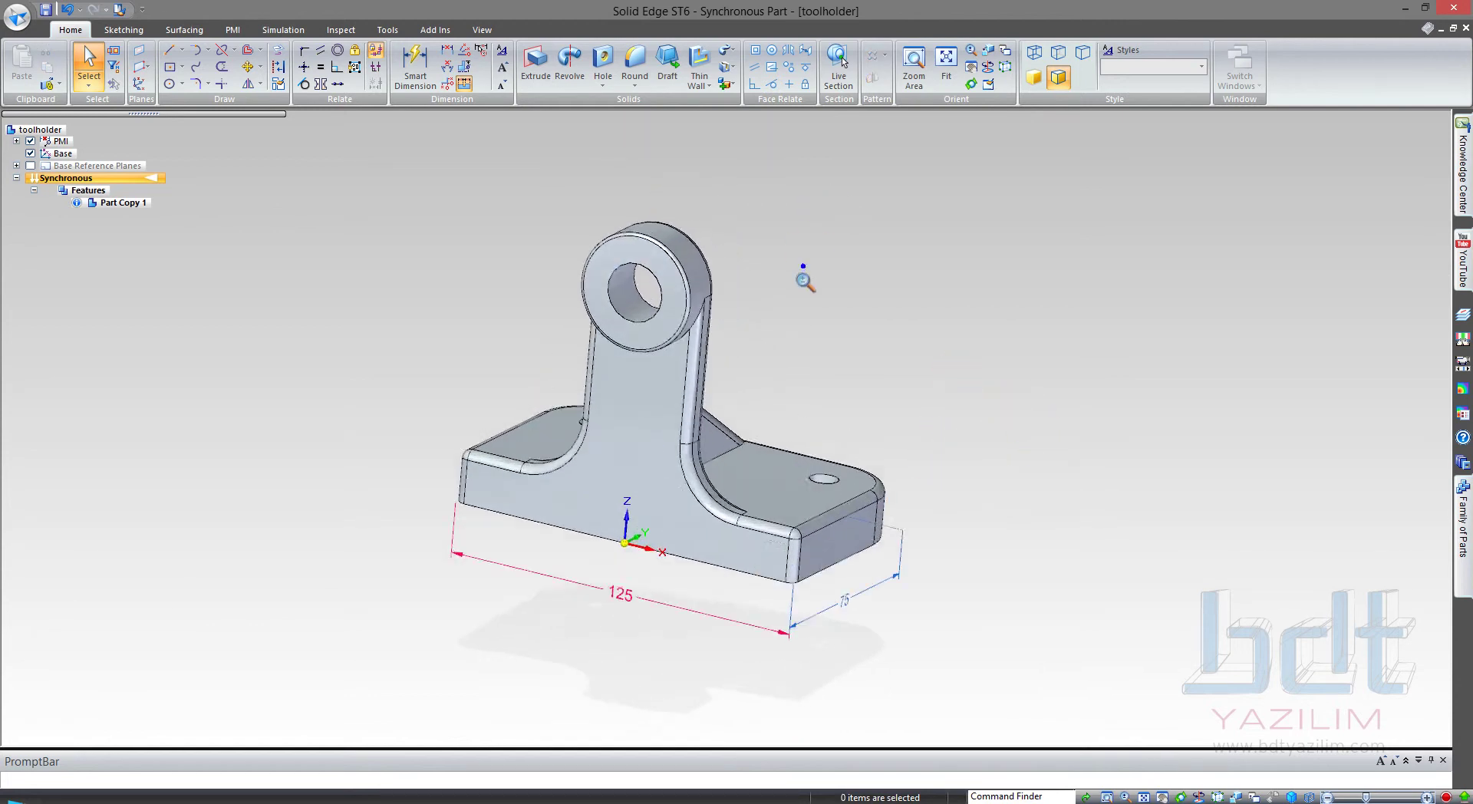
click(621, 328)
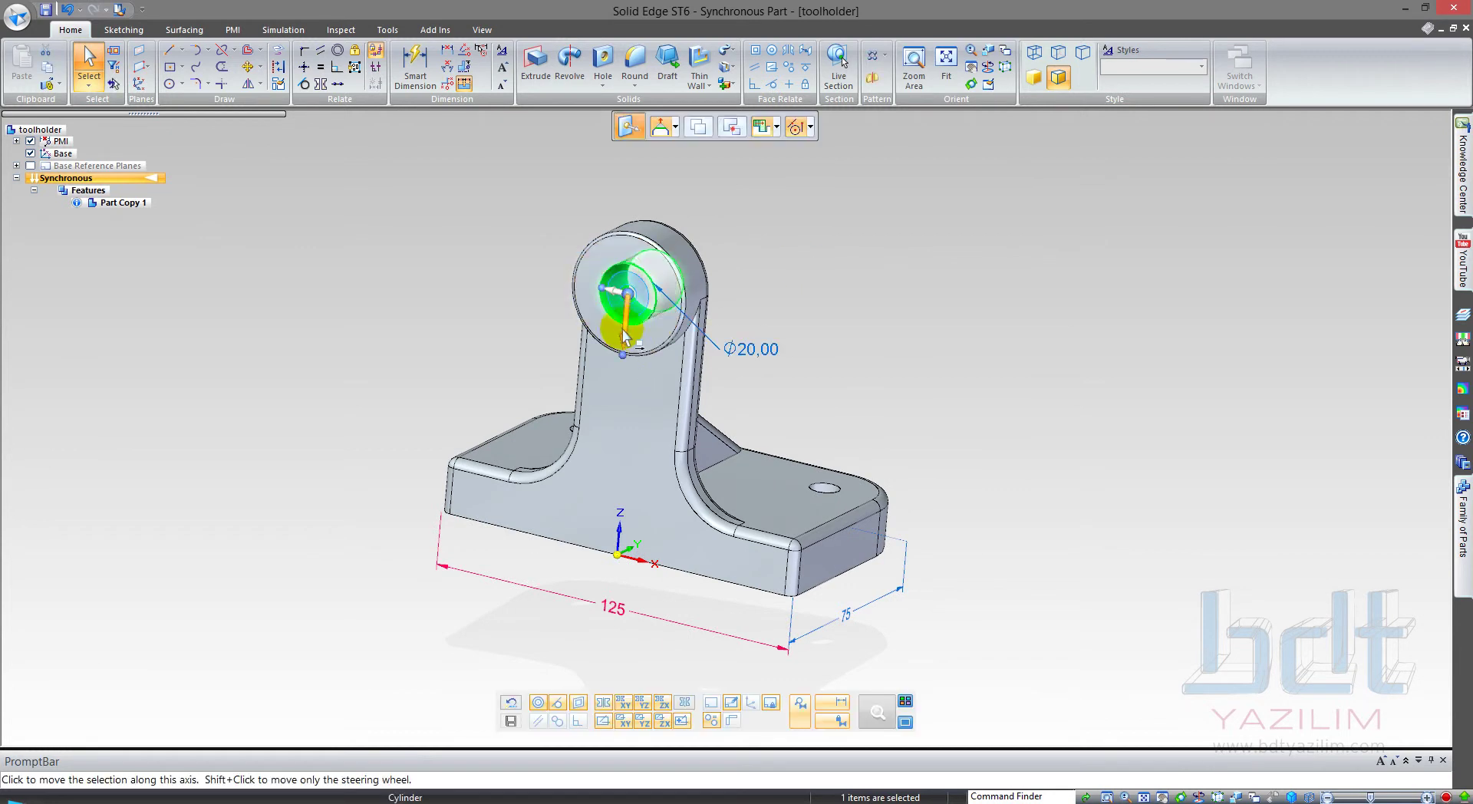
click(621, 328)
click(631, 242)
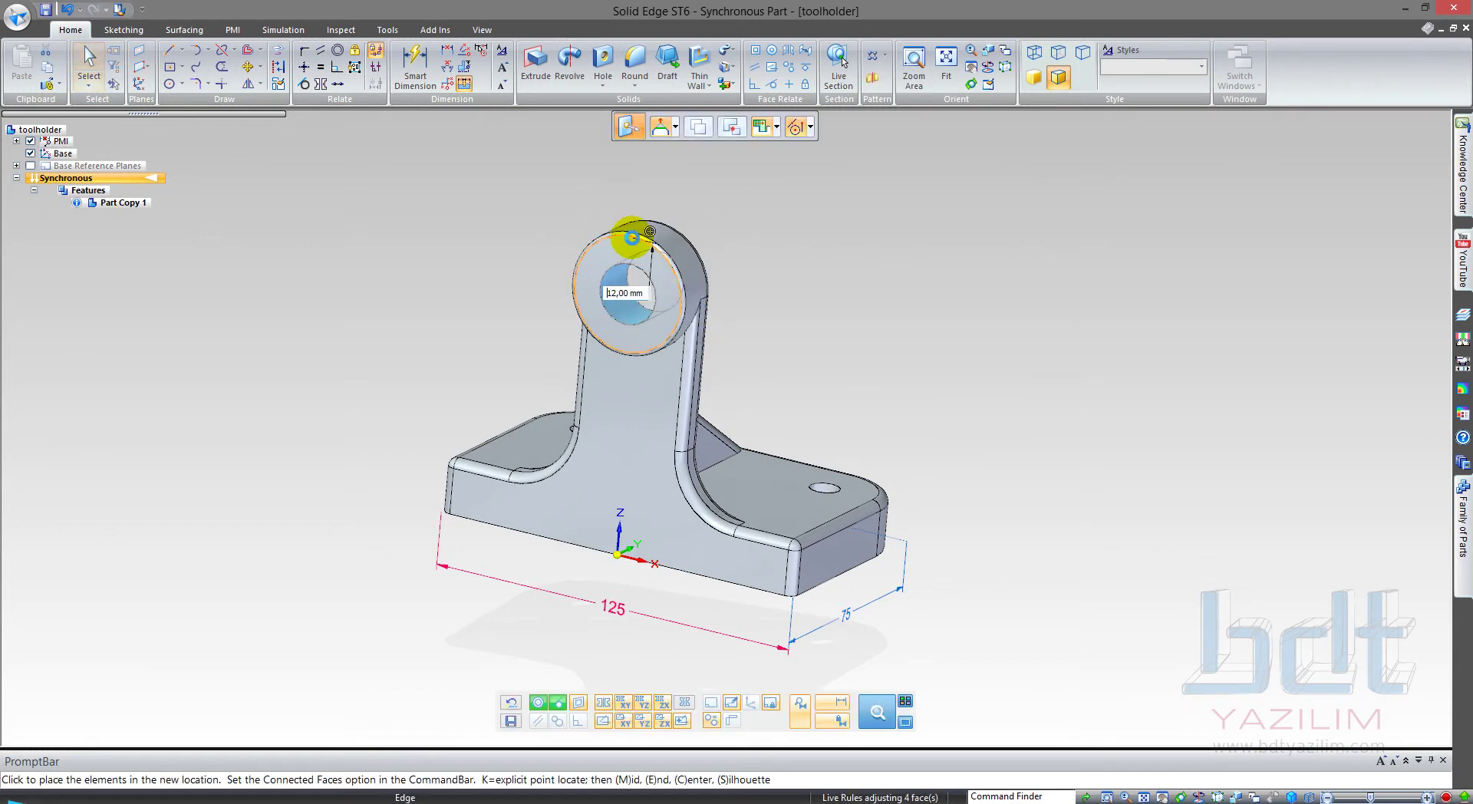
click(536, 294)
middle_drag(815, 312, 699, 316)
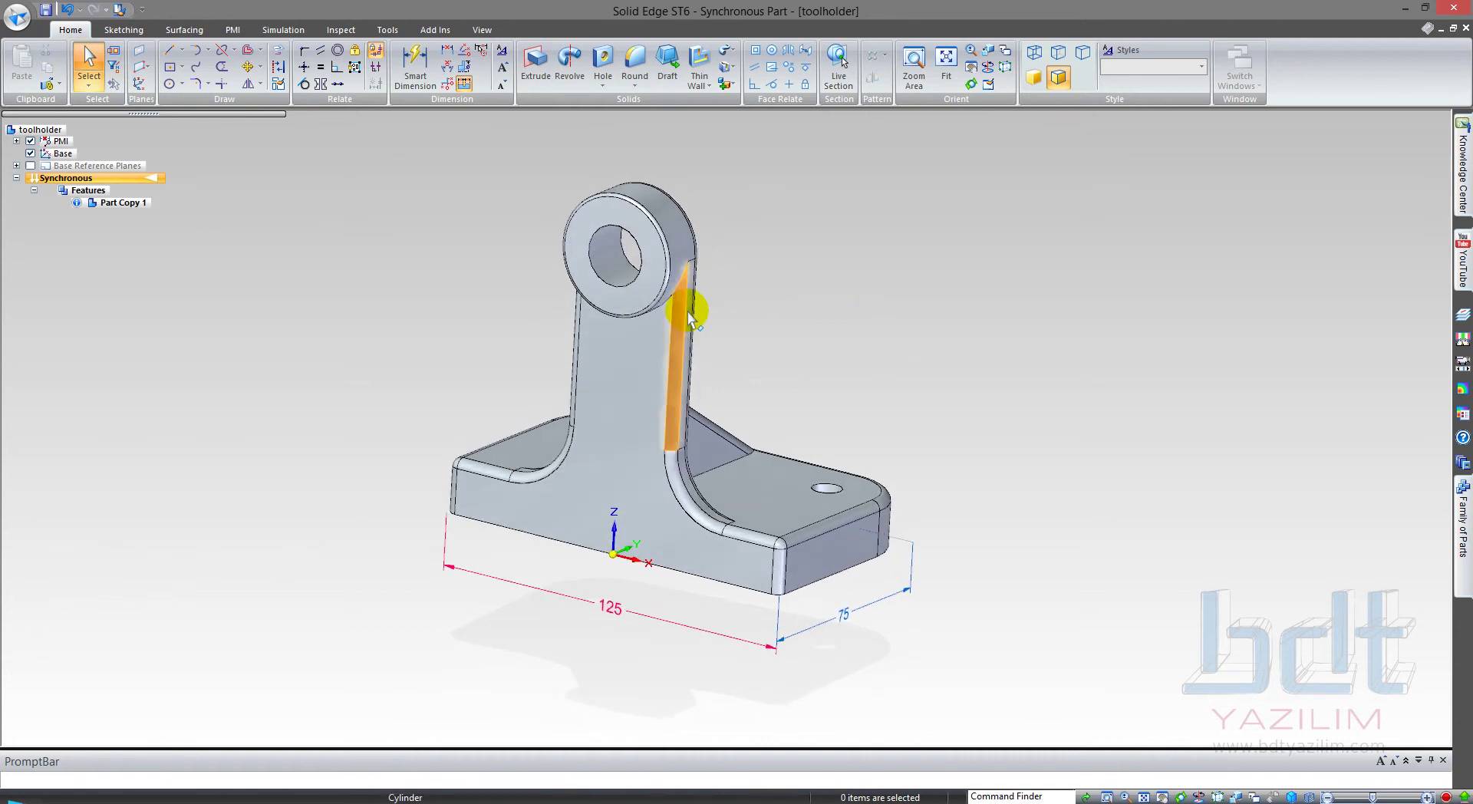
click(692, 313)
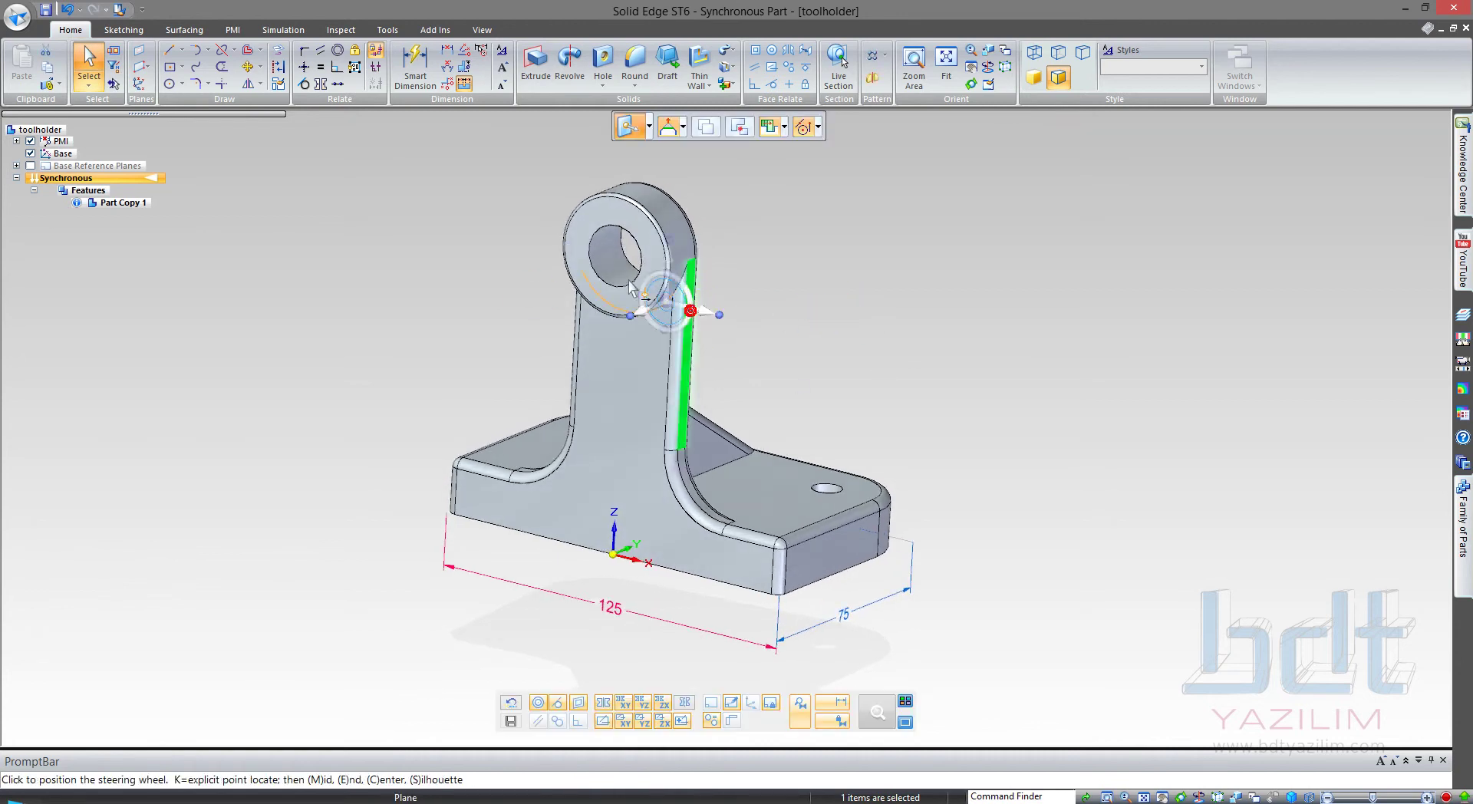
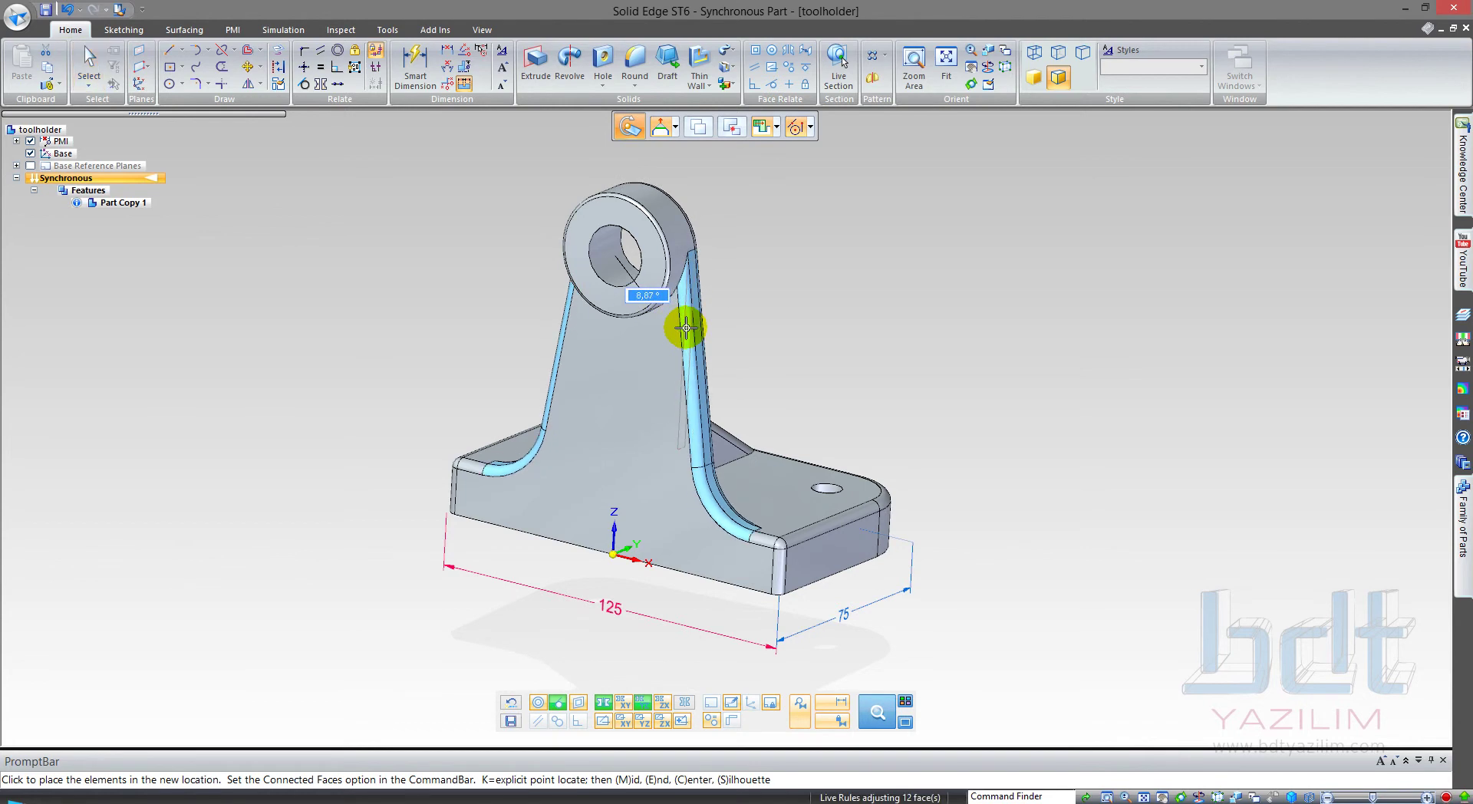
Step: Place the upright's rotated rib faces at their new slight tilt, then clear the selection
click(685, 328)
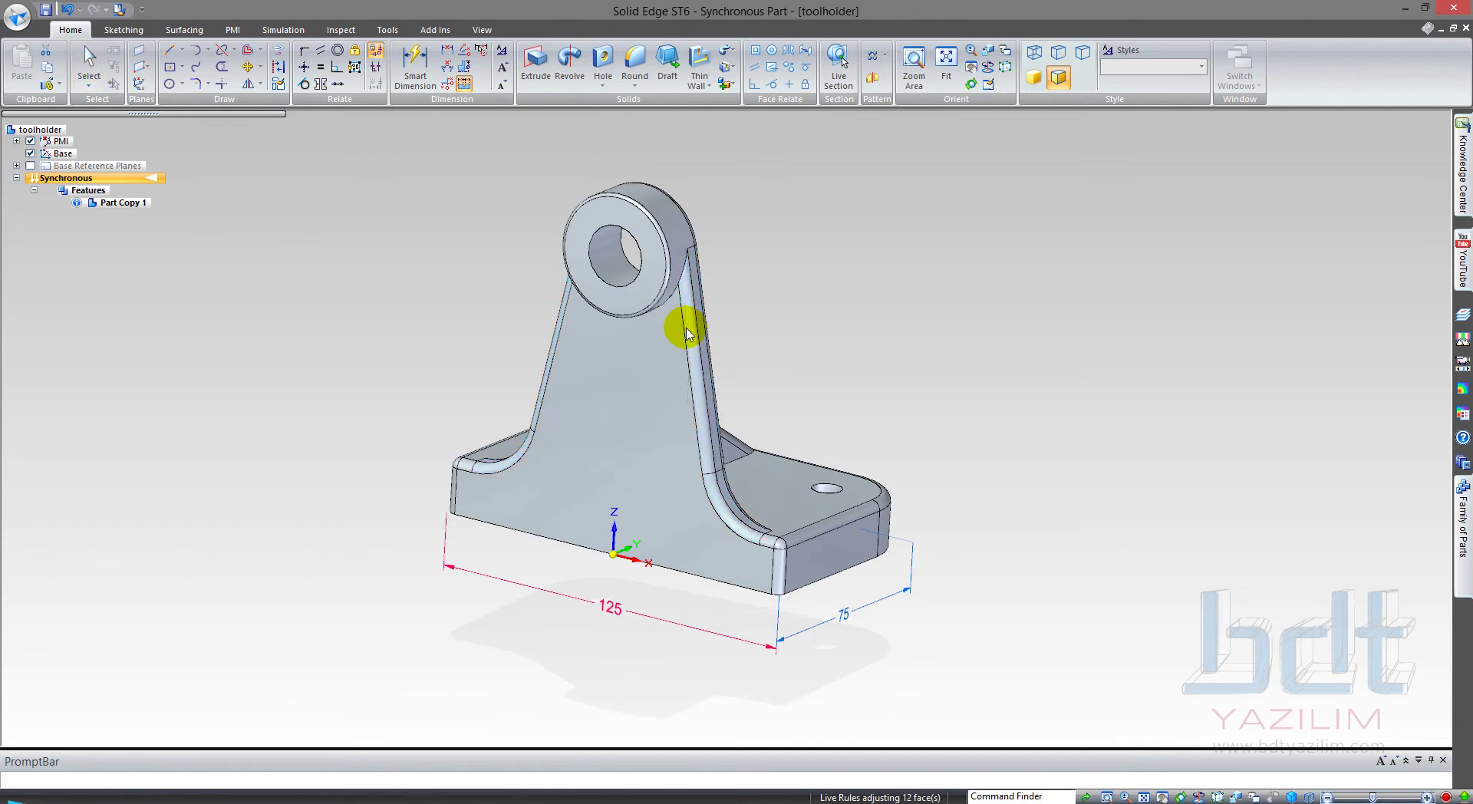
click(873, 305)
mouse_move(873, 330)
middle_down()
mouse_move(994, 331)
mouse_move(881, 308)
mouse_move(830, 317)
middle_up()
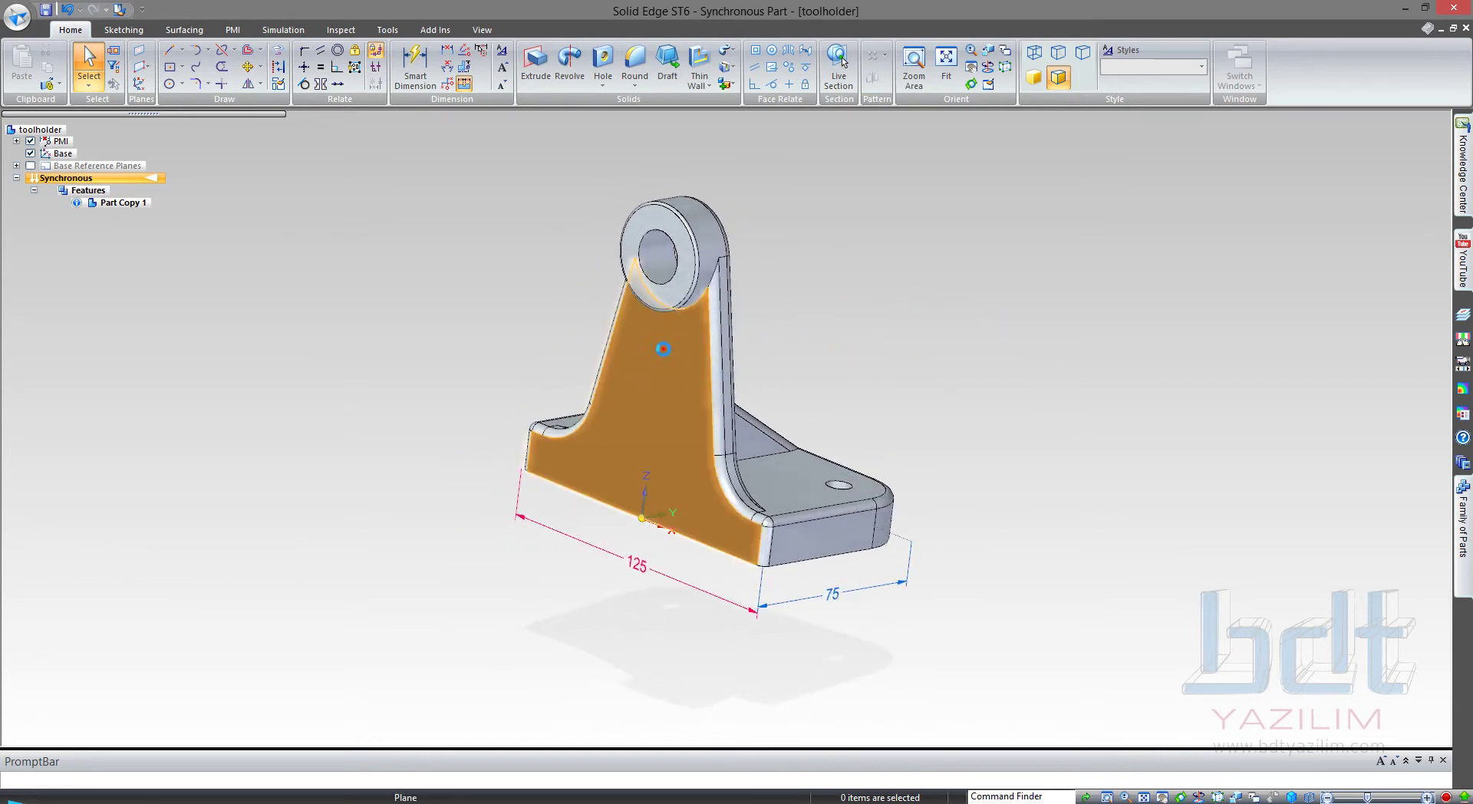
Step: Select the upright's front face, bore faces and remaining upright face
click(644, 293)
ctrl+click(652, 254)
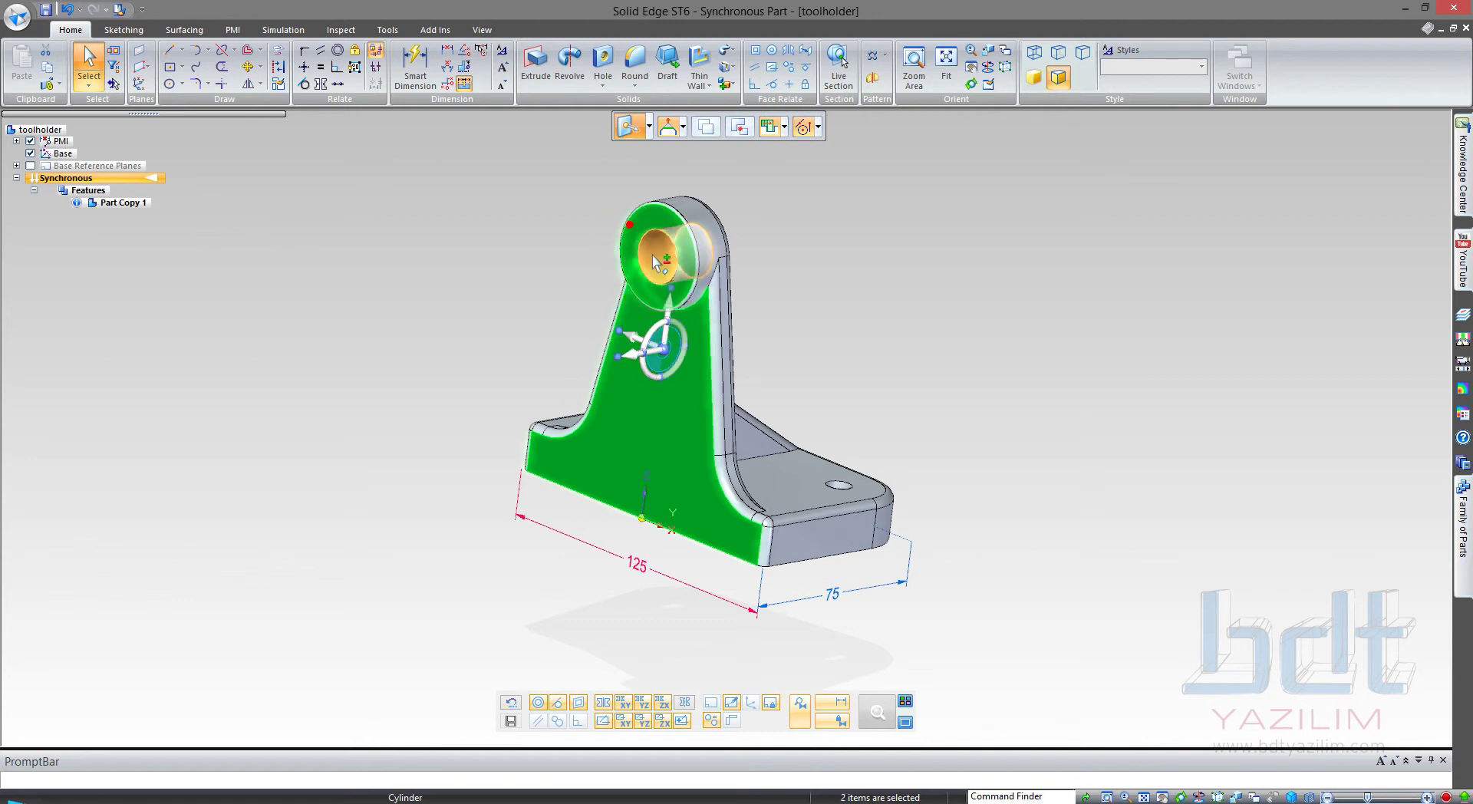
mouse_move(862, 303)
middle_down()
mouse_move(706, 296)
mouse_move(937, 281)
mouse_move(770, 363)
middle_up()
ctrl+click(657, 256)
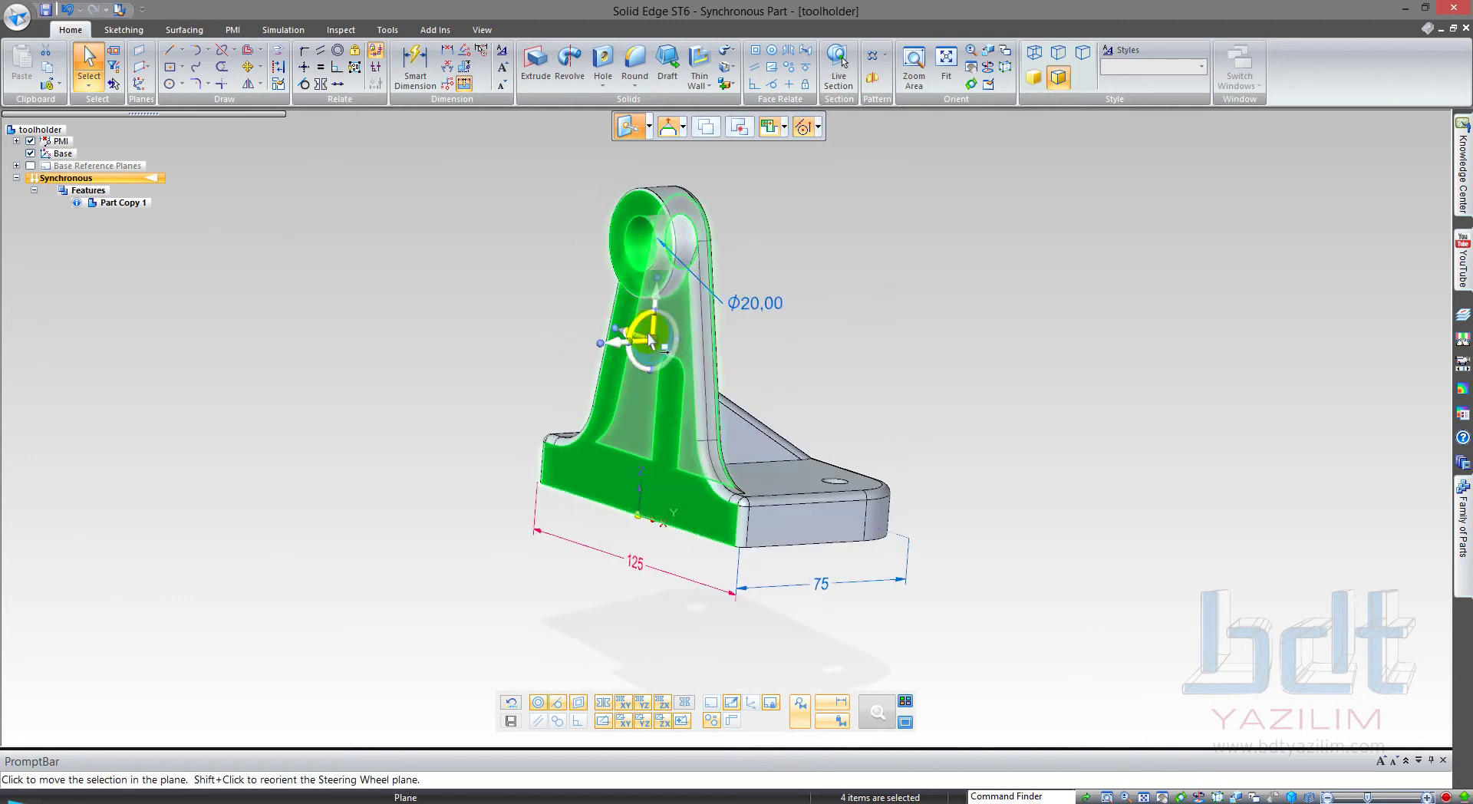
Step: Rotate the upright 20° about the base's front edge, keeping the base fixed
drag(653, 340, 513, 495)
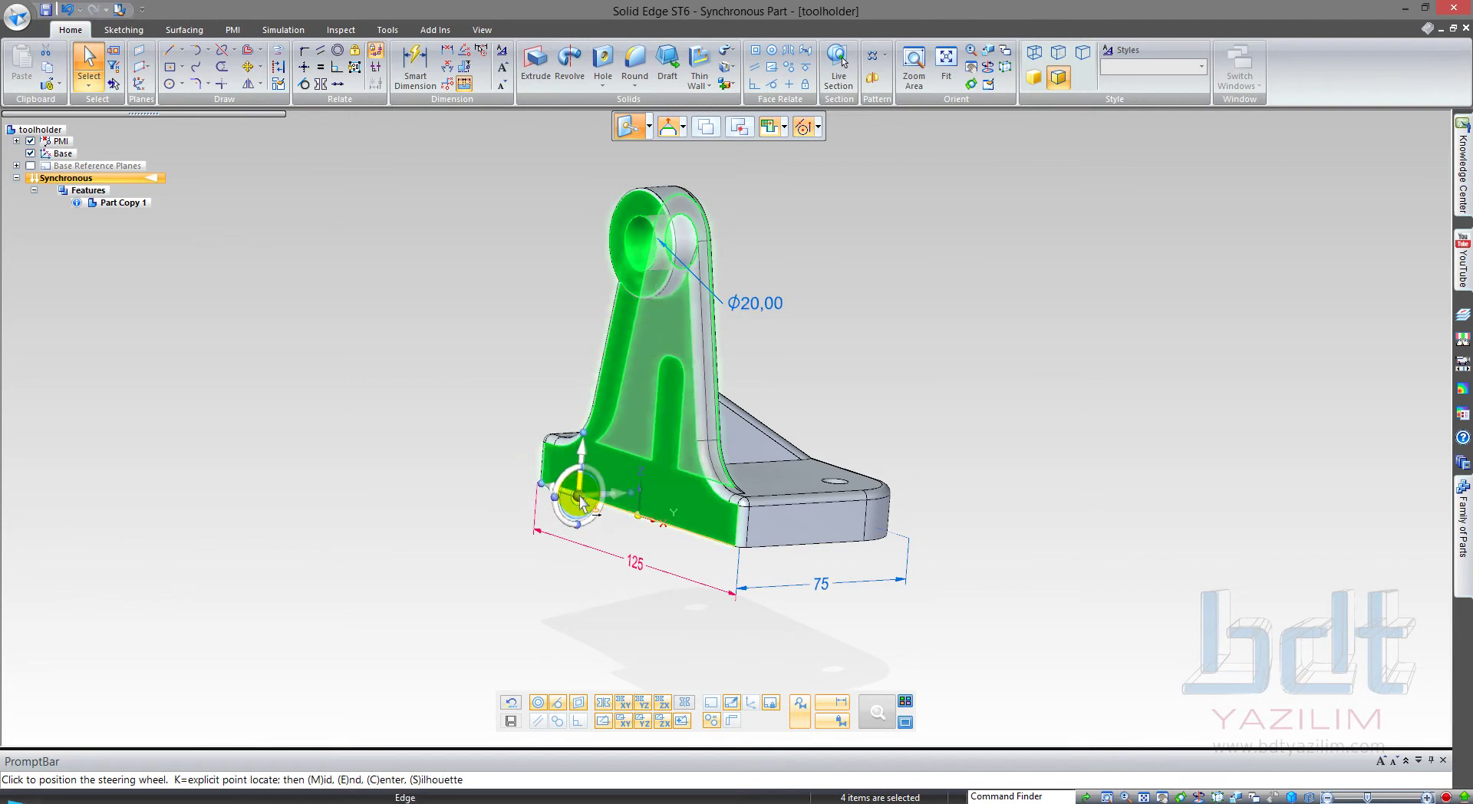
click(580, 494)
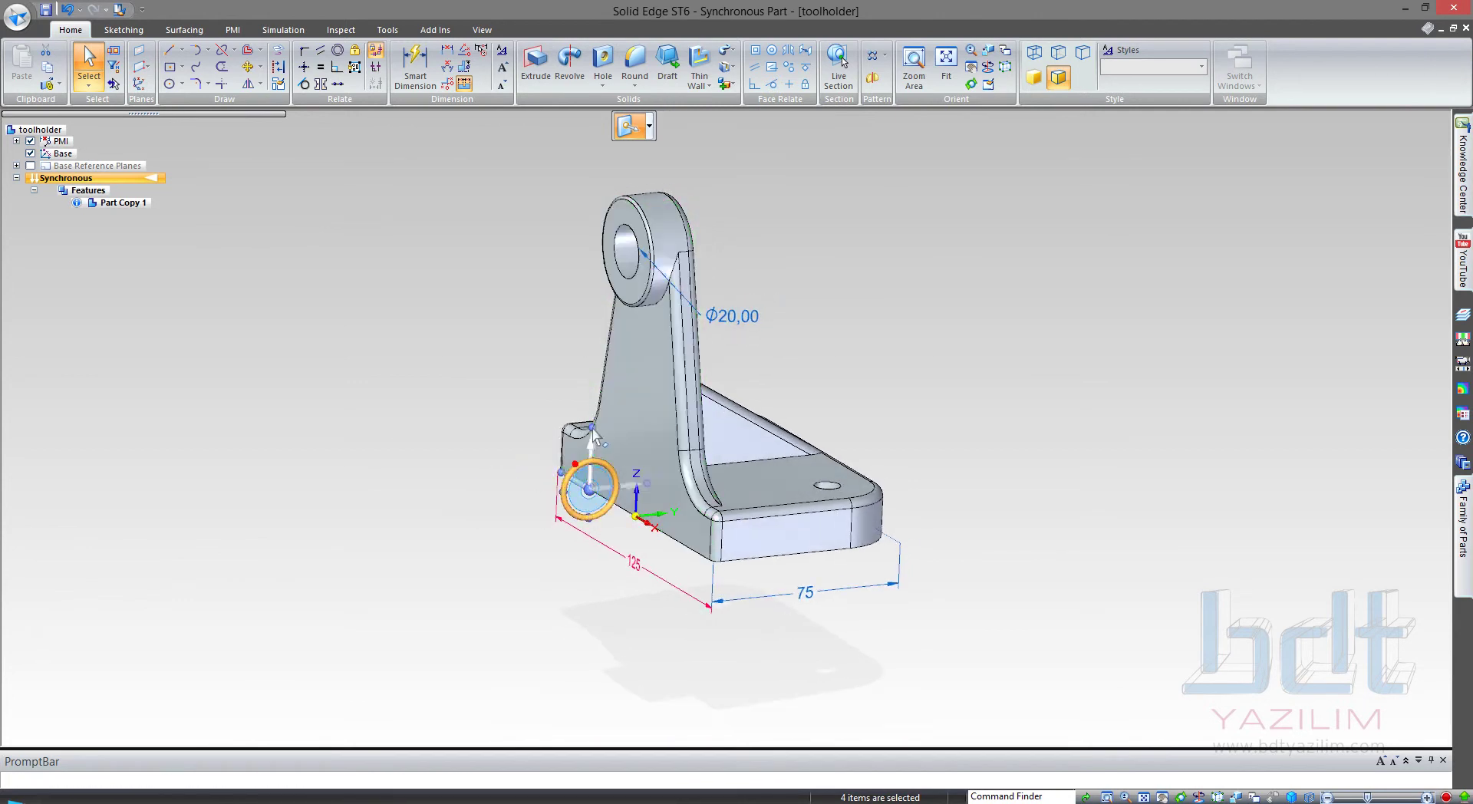
click(584, 382)
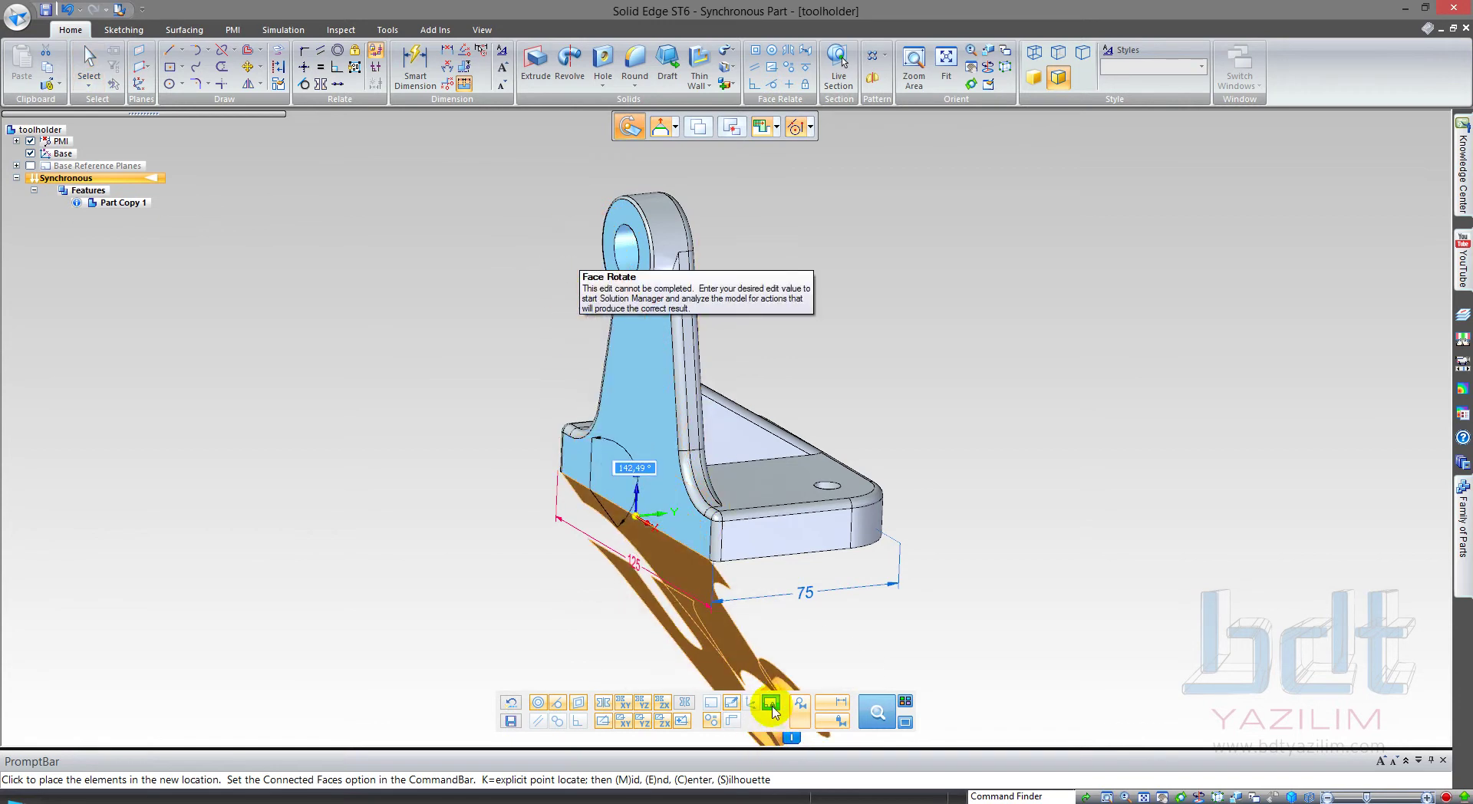
click(771, 702)
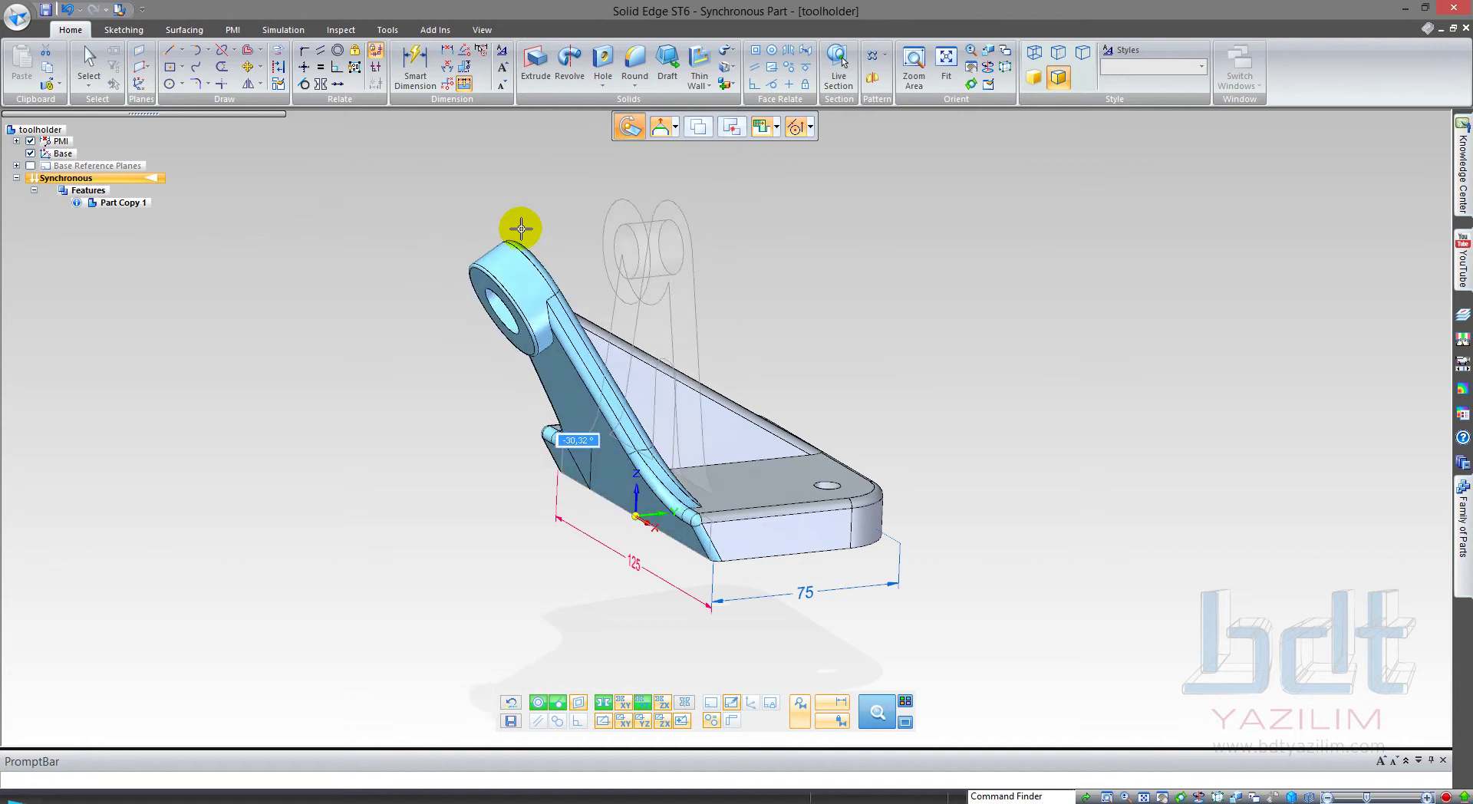
click(688, 216)
drag(688, 215, 718, 213)
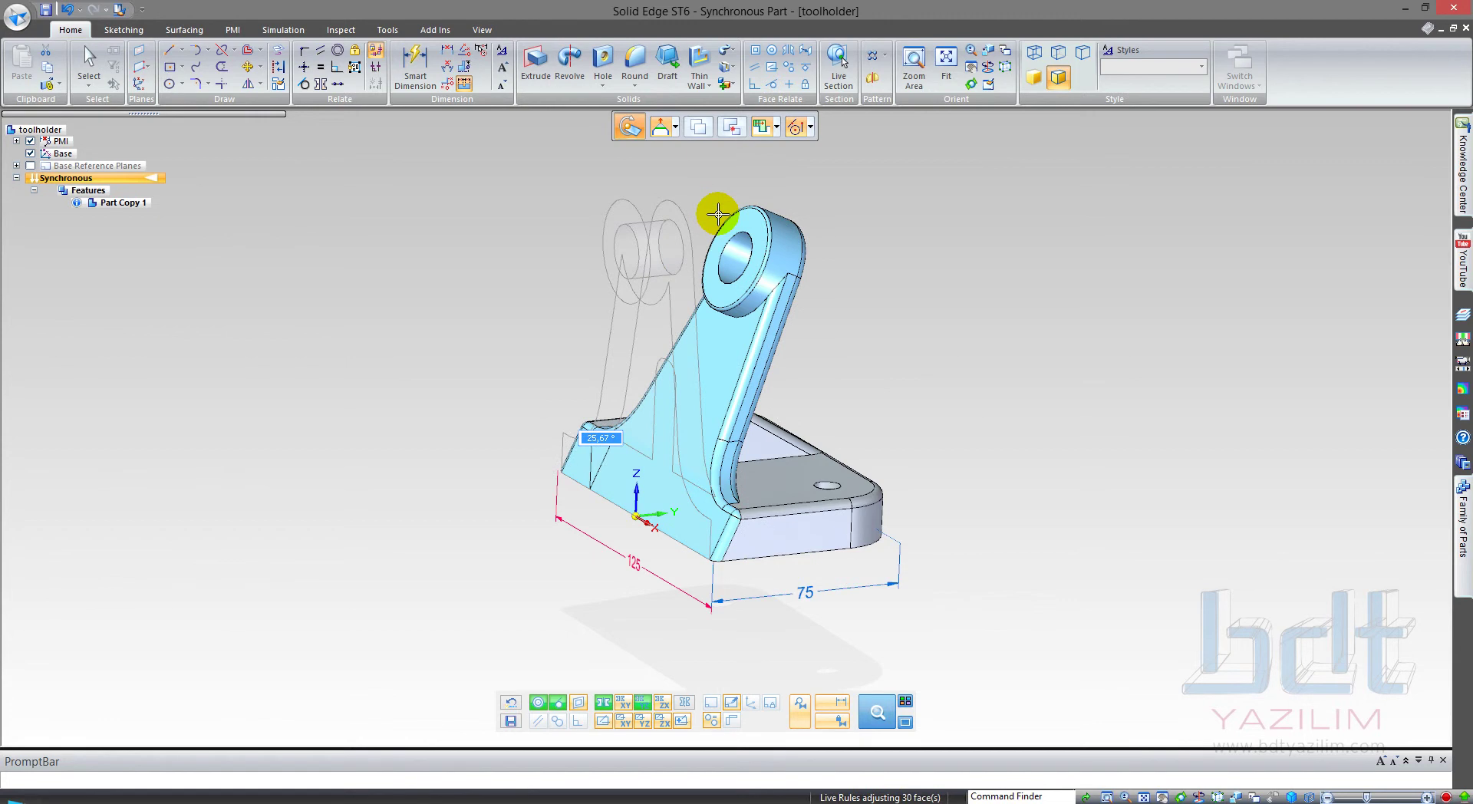
key(Return)
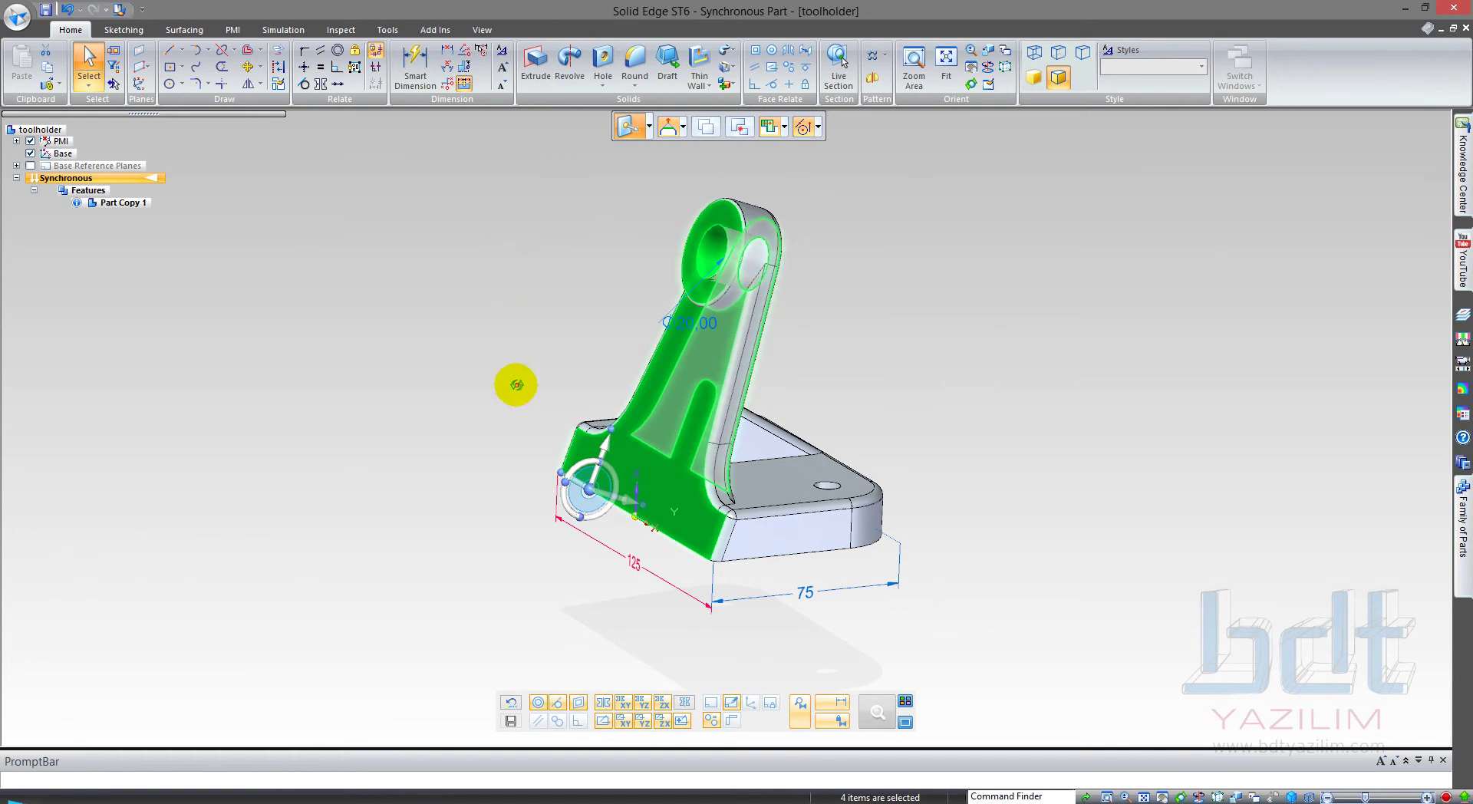
Step: Re-anchor the rotation at the part's corner vertex and rotate the upright a further 10°
middle_drag(516, 384, 516, 430)
click(575, 447)
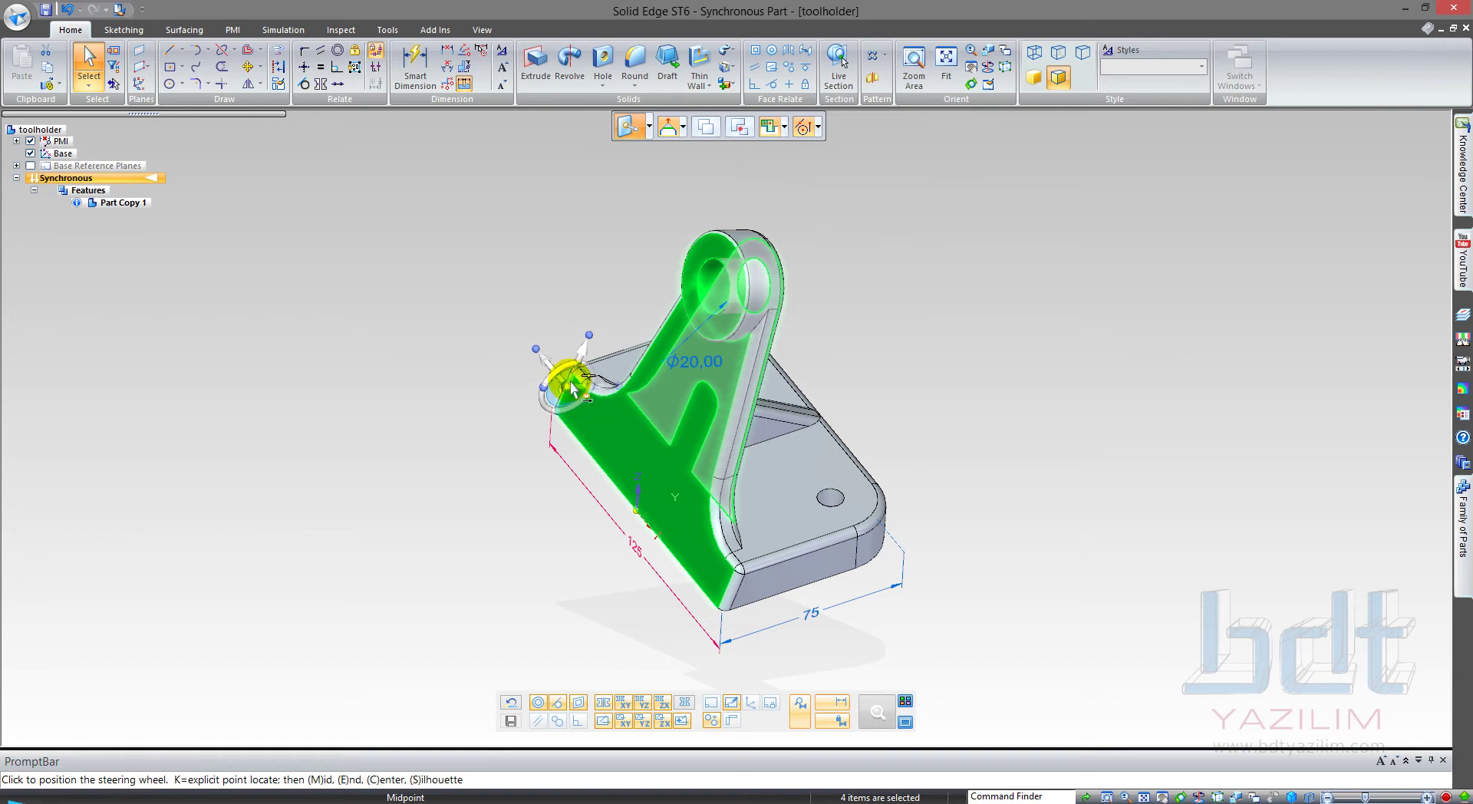
click(569, 393)
mouse_move(510, 483)
middle_down()
mouse_move(447, 512)
mouse_move(470, 532)
mouse_move(566, 422)
middle_up()
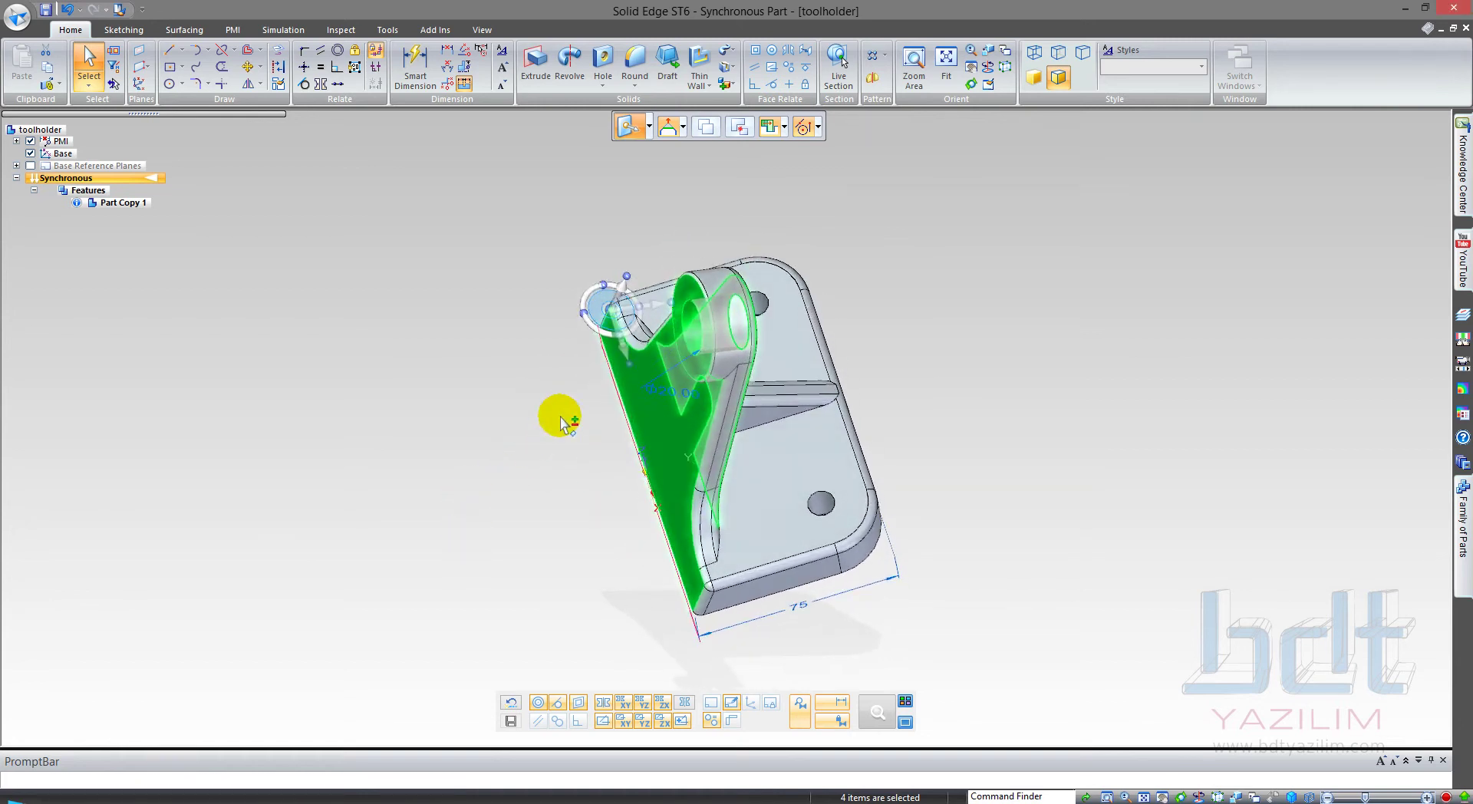
click(604, 341)
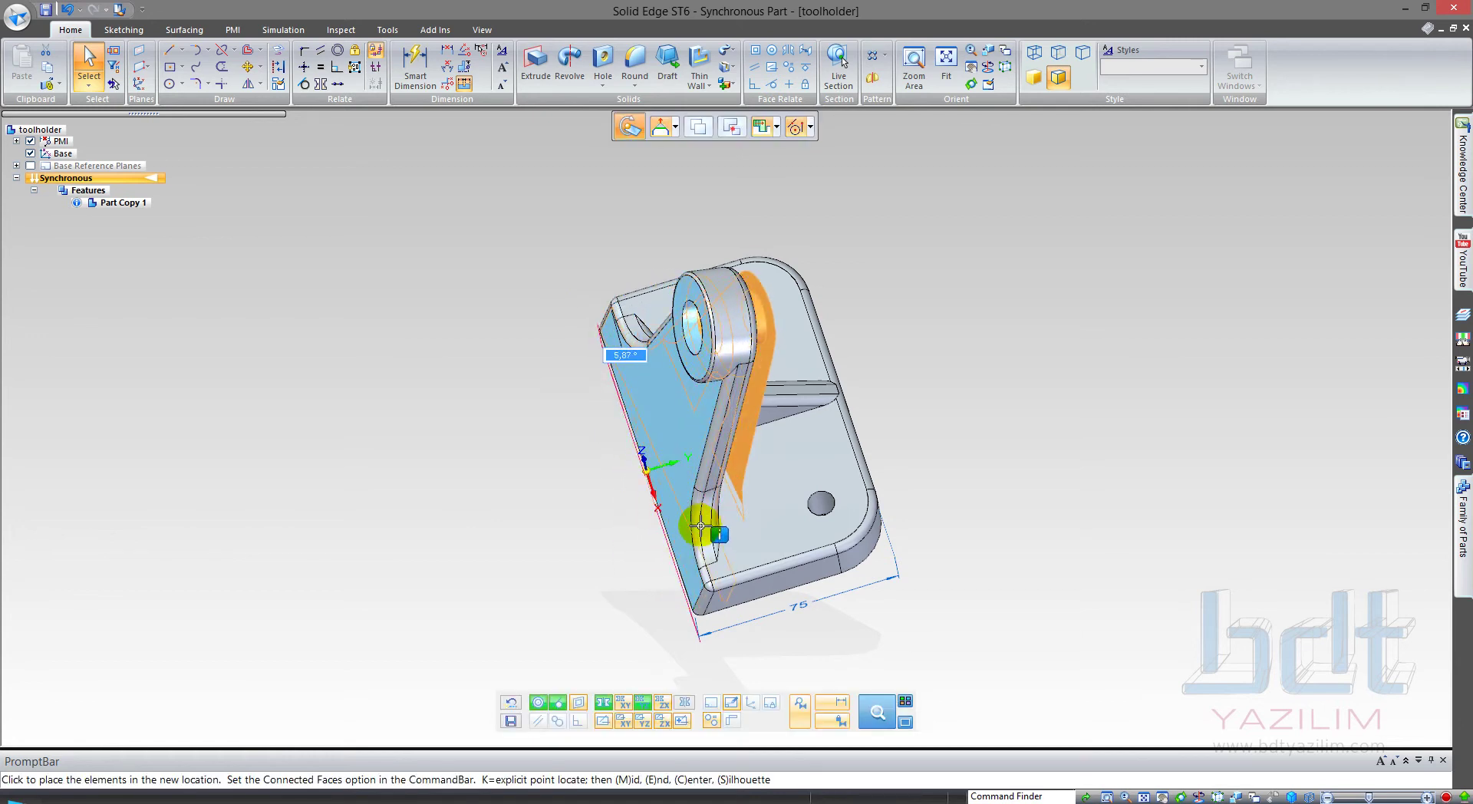
click(592, 593)
mouse_move(592, 592)
mouse_down()
mouse_move(699, 543)
mouse_move(666, 543)
mouse_move(679, 543)
mouse_up()
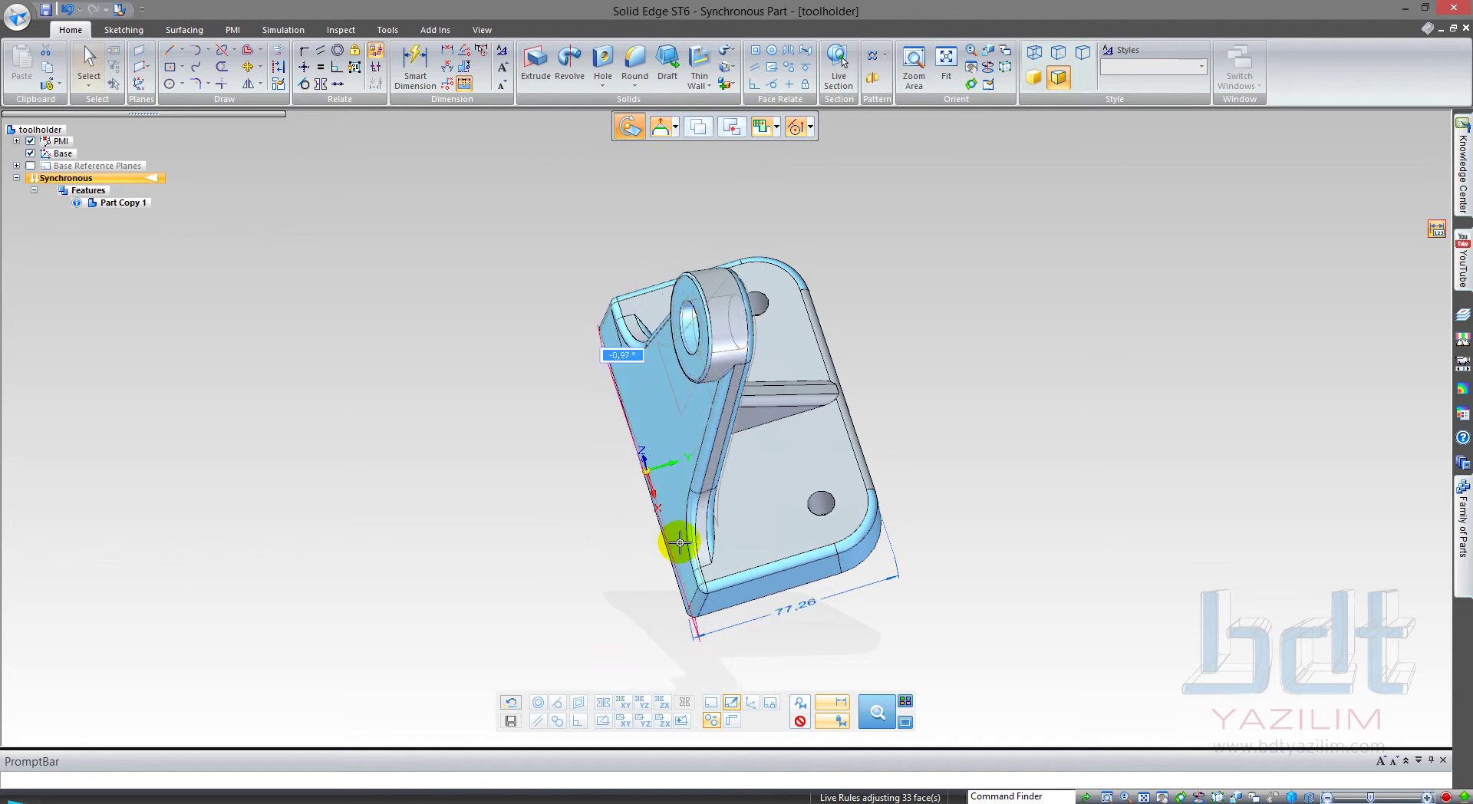
mouse_move(680, 543)
mouse_down()
mouse_move(708, 527)
mouse_move(921, 662)
mouse_up()
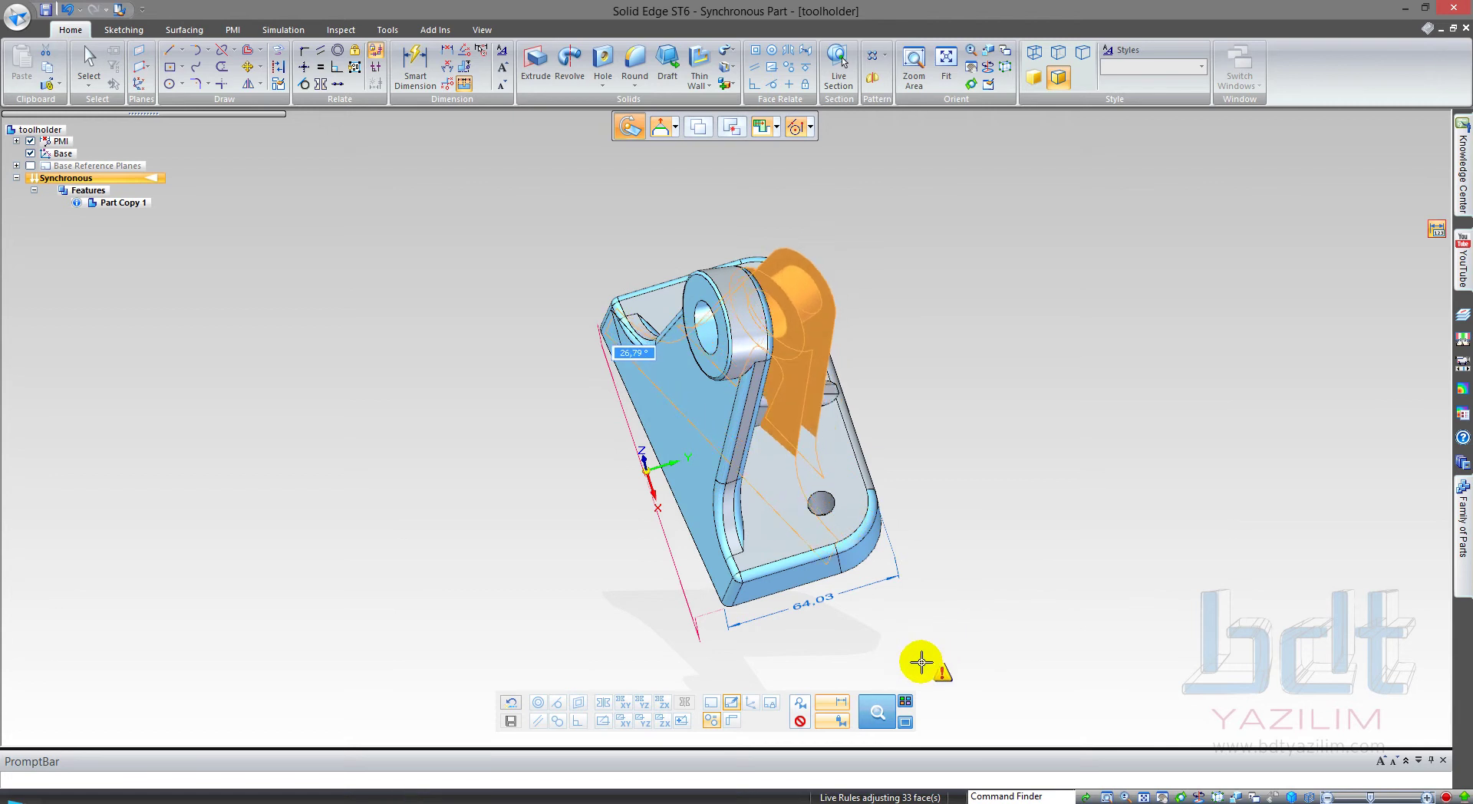
text(10)
click(940, 673)
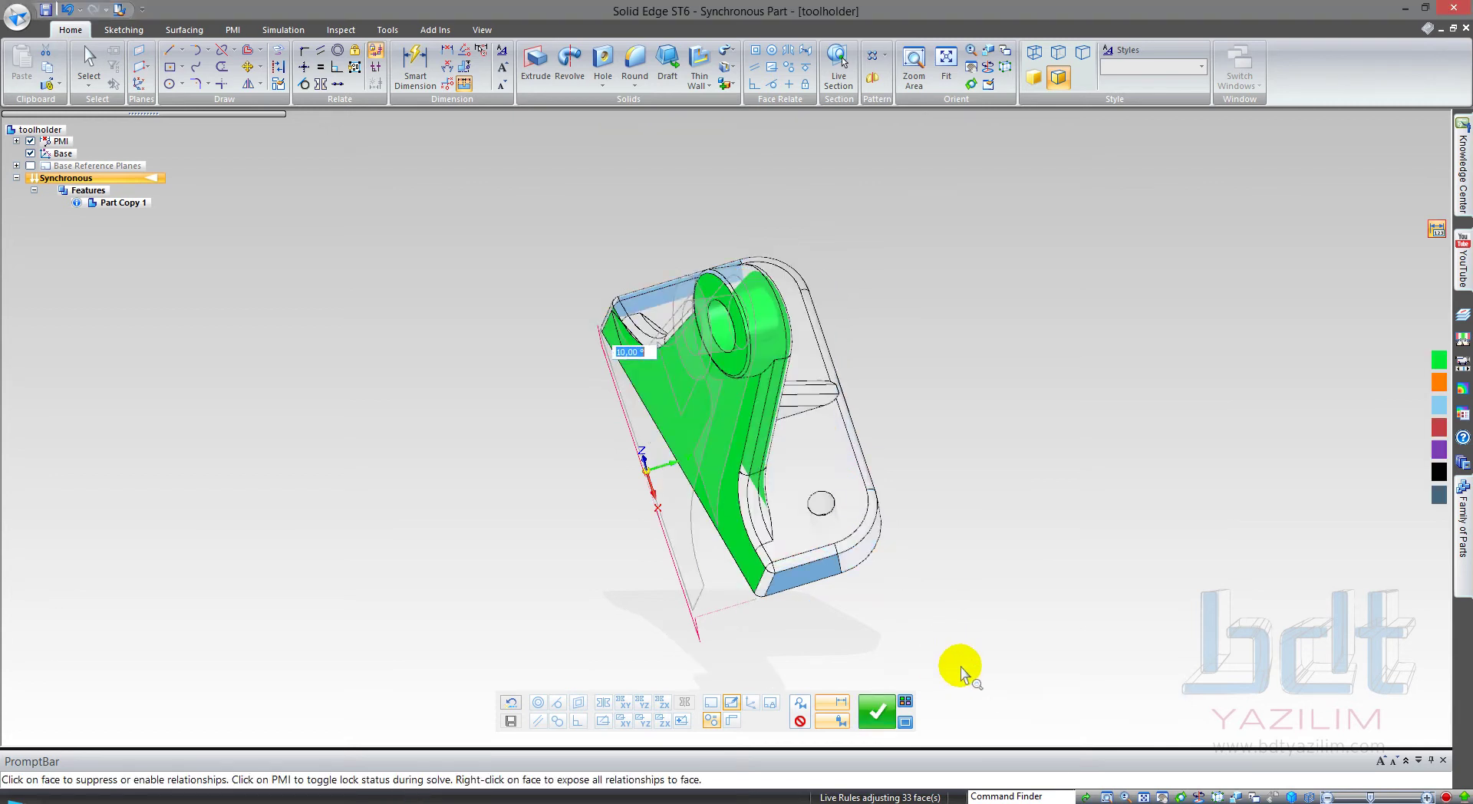
click(877, 712)
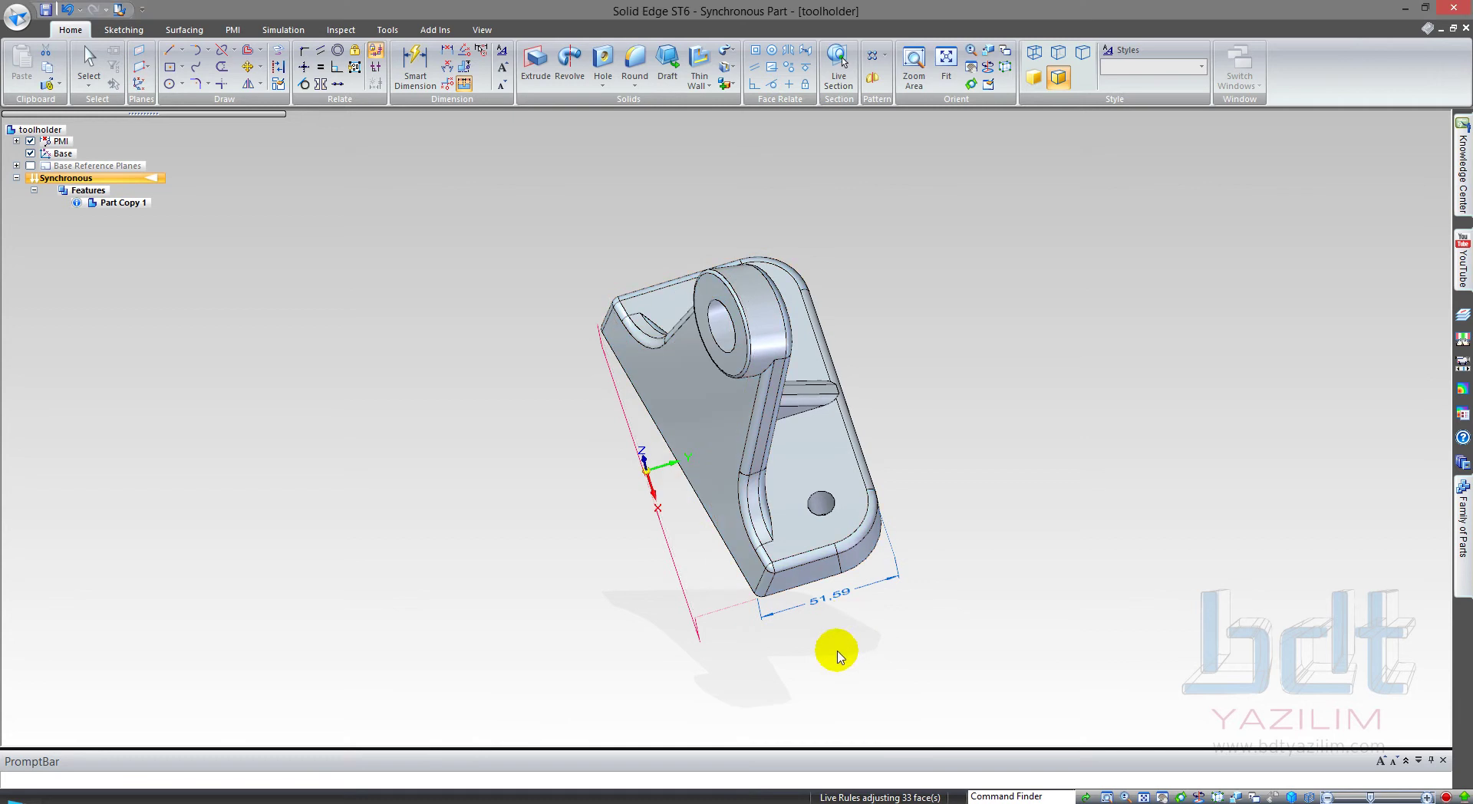
key(Escape)
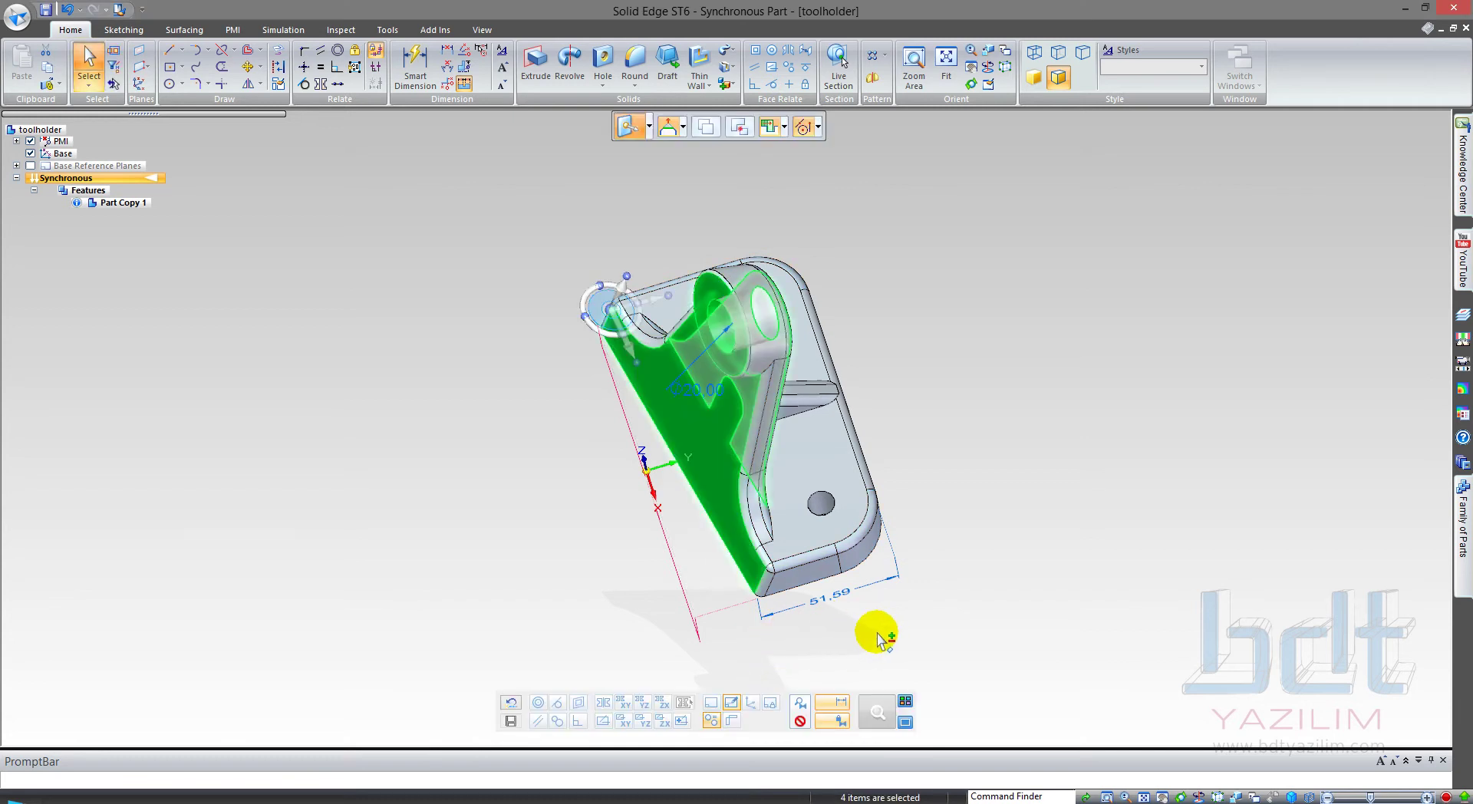
Step: Select the boss hole face and the upright's large face
middle_drag(880, 638, 784, 555)
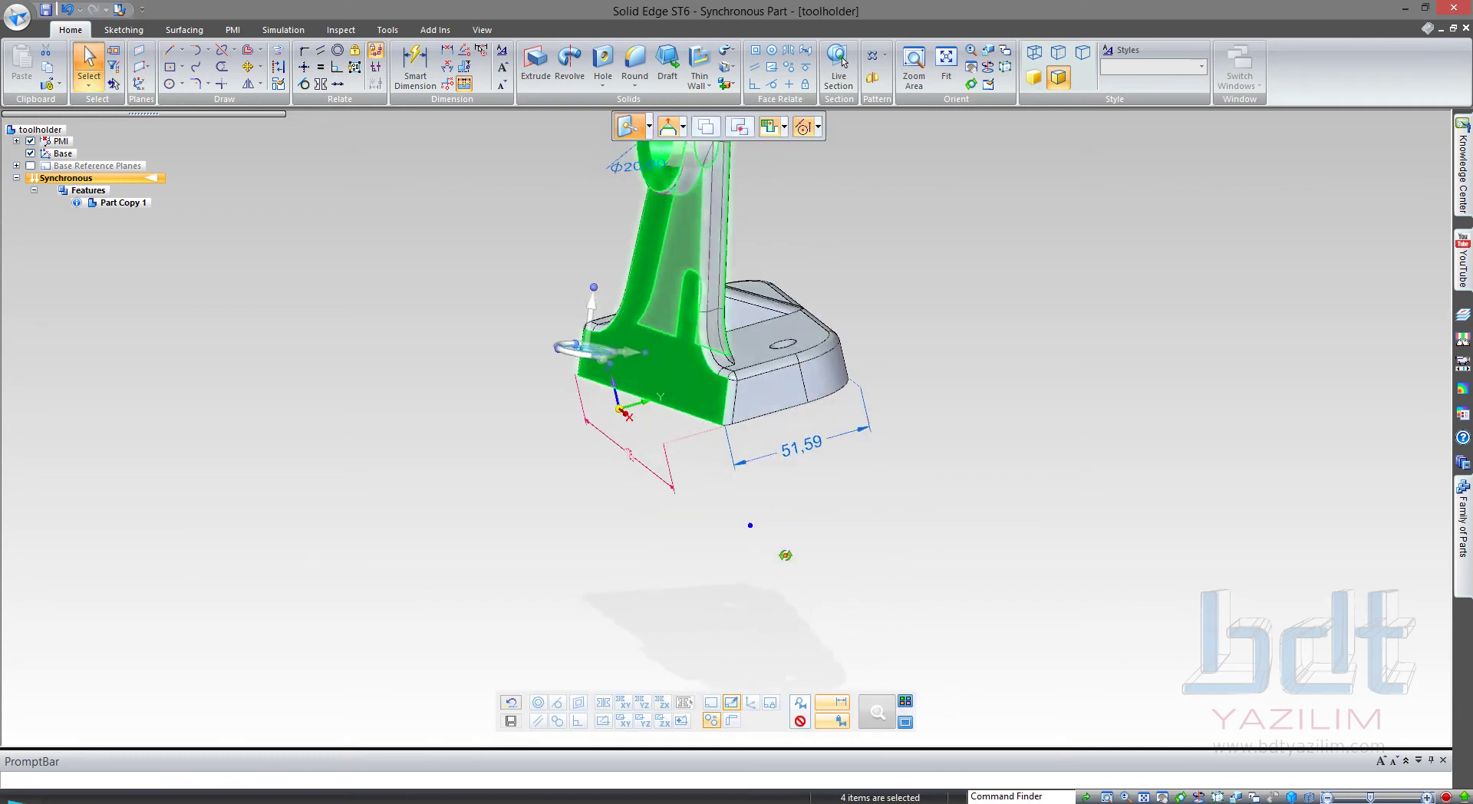
click(785, 554)
middle_drag(792, 565, 671, 436)
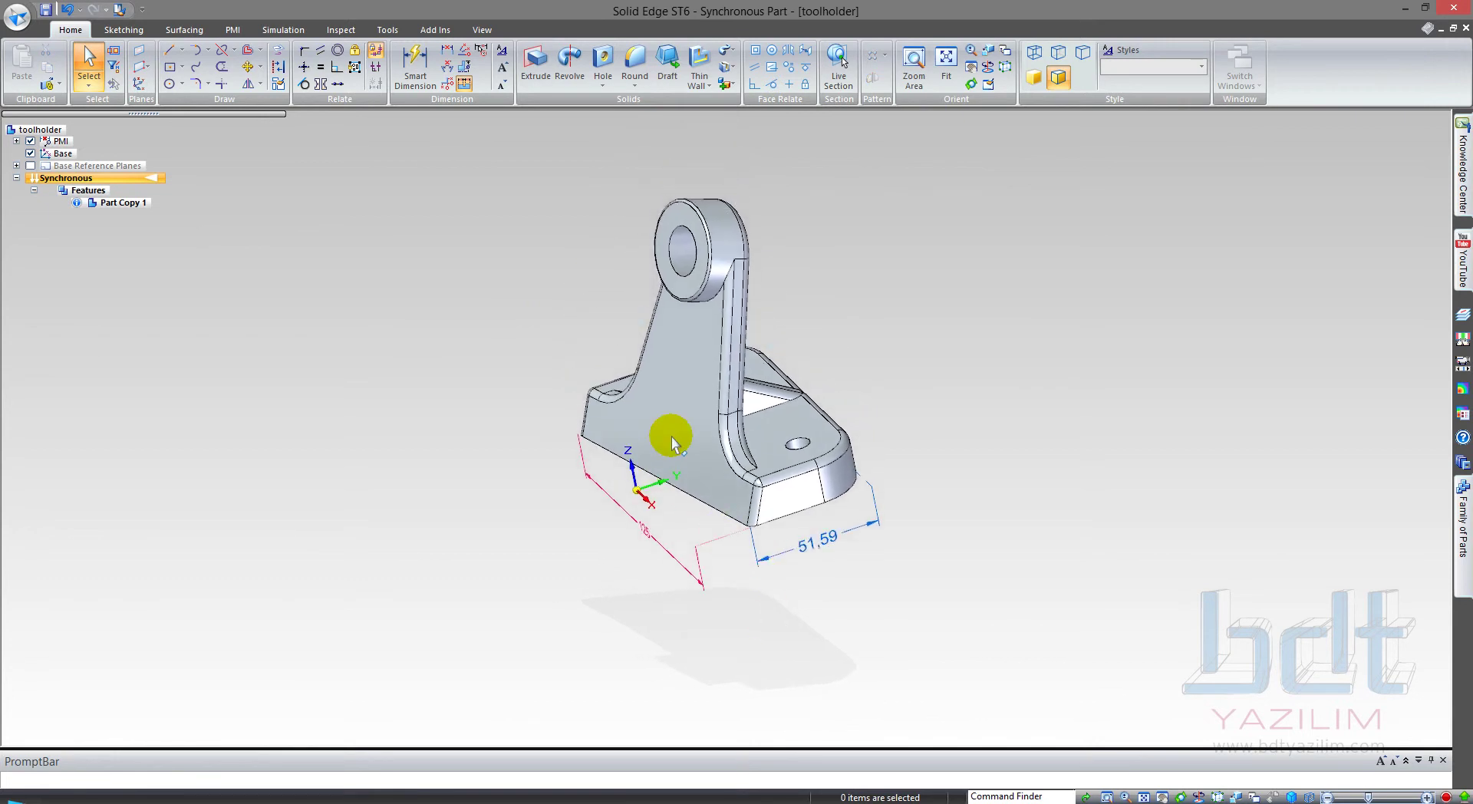
click(671, 401)
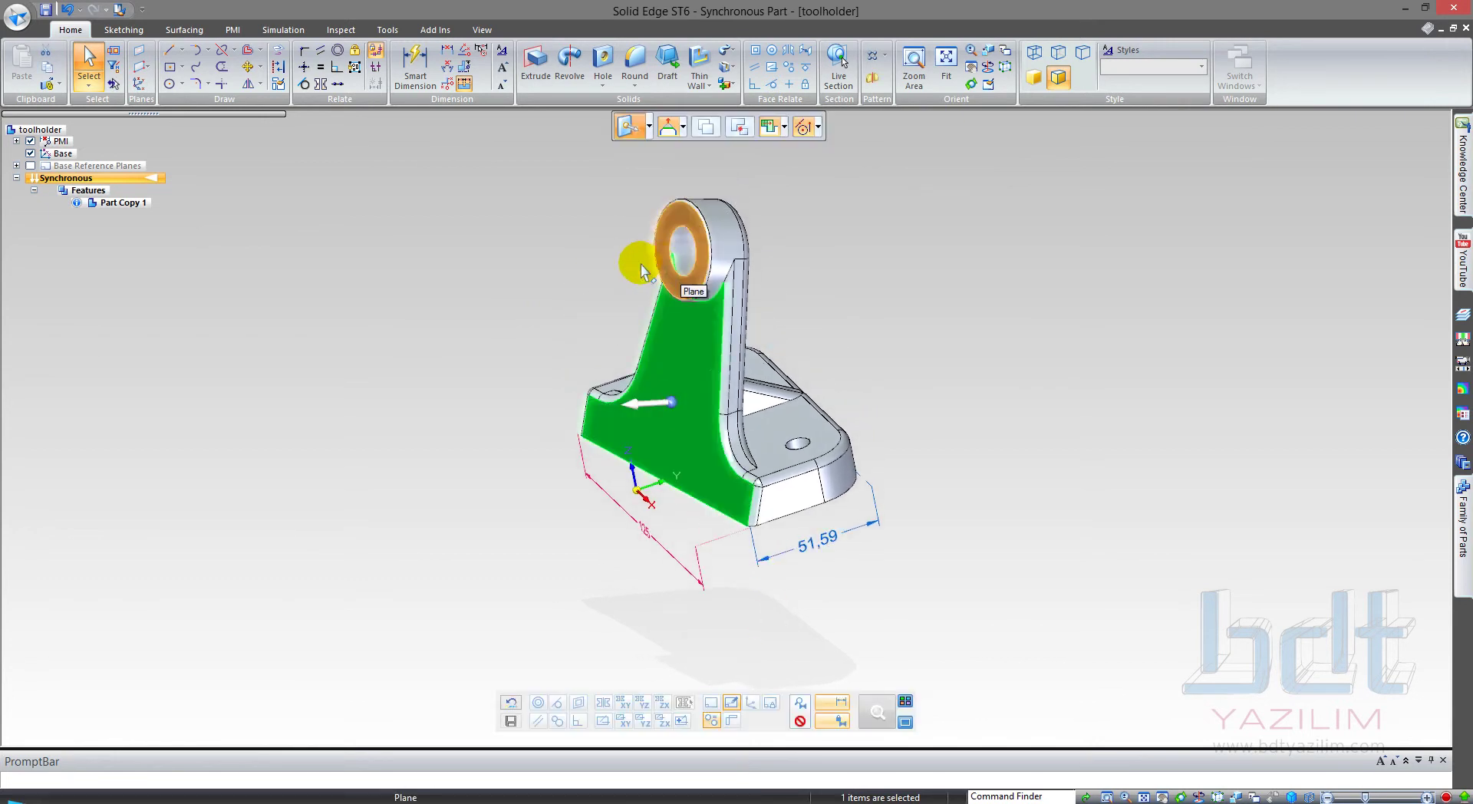
click(643, 270)
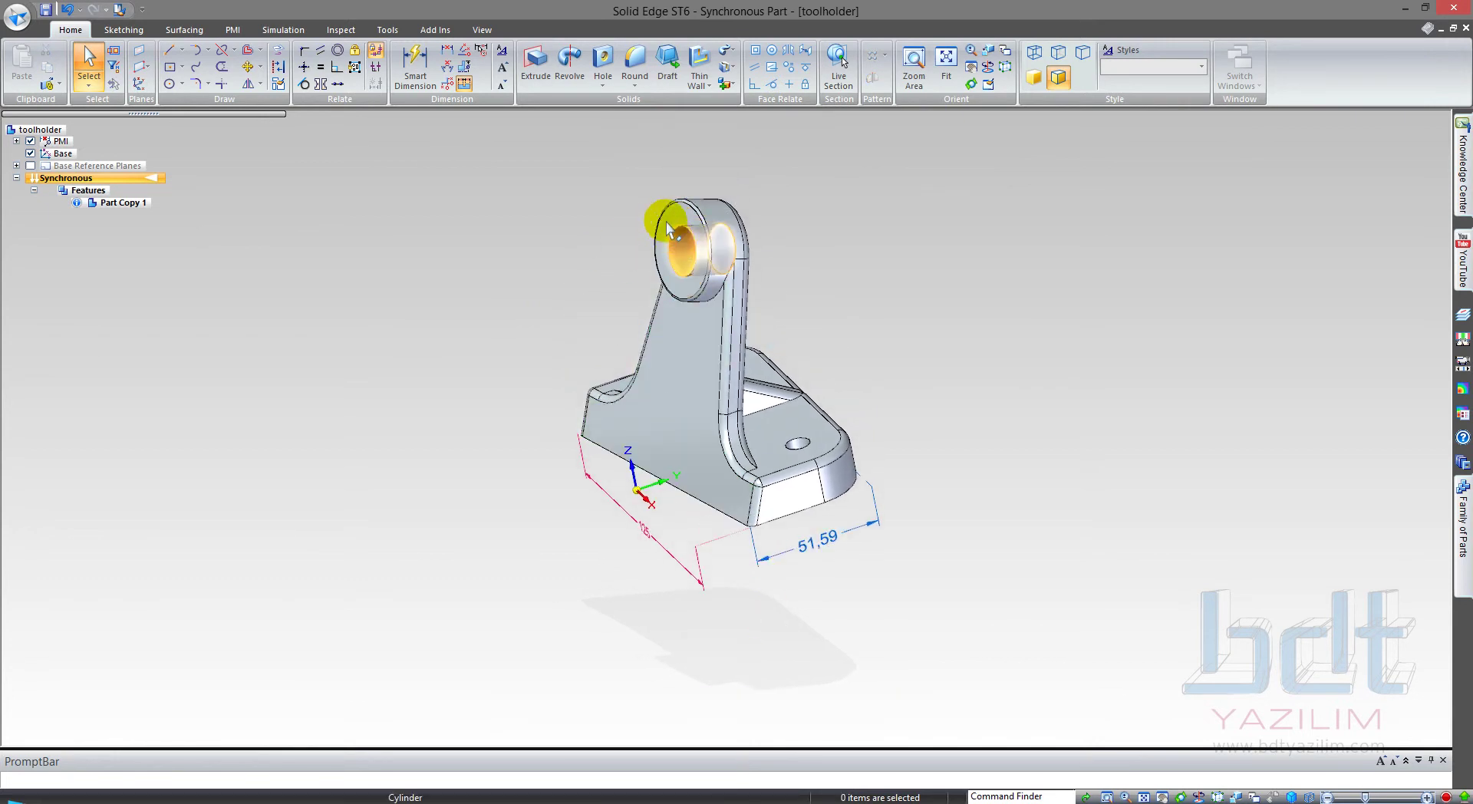
click(665, 223)
middle_drag(666, 223, 662, 312)
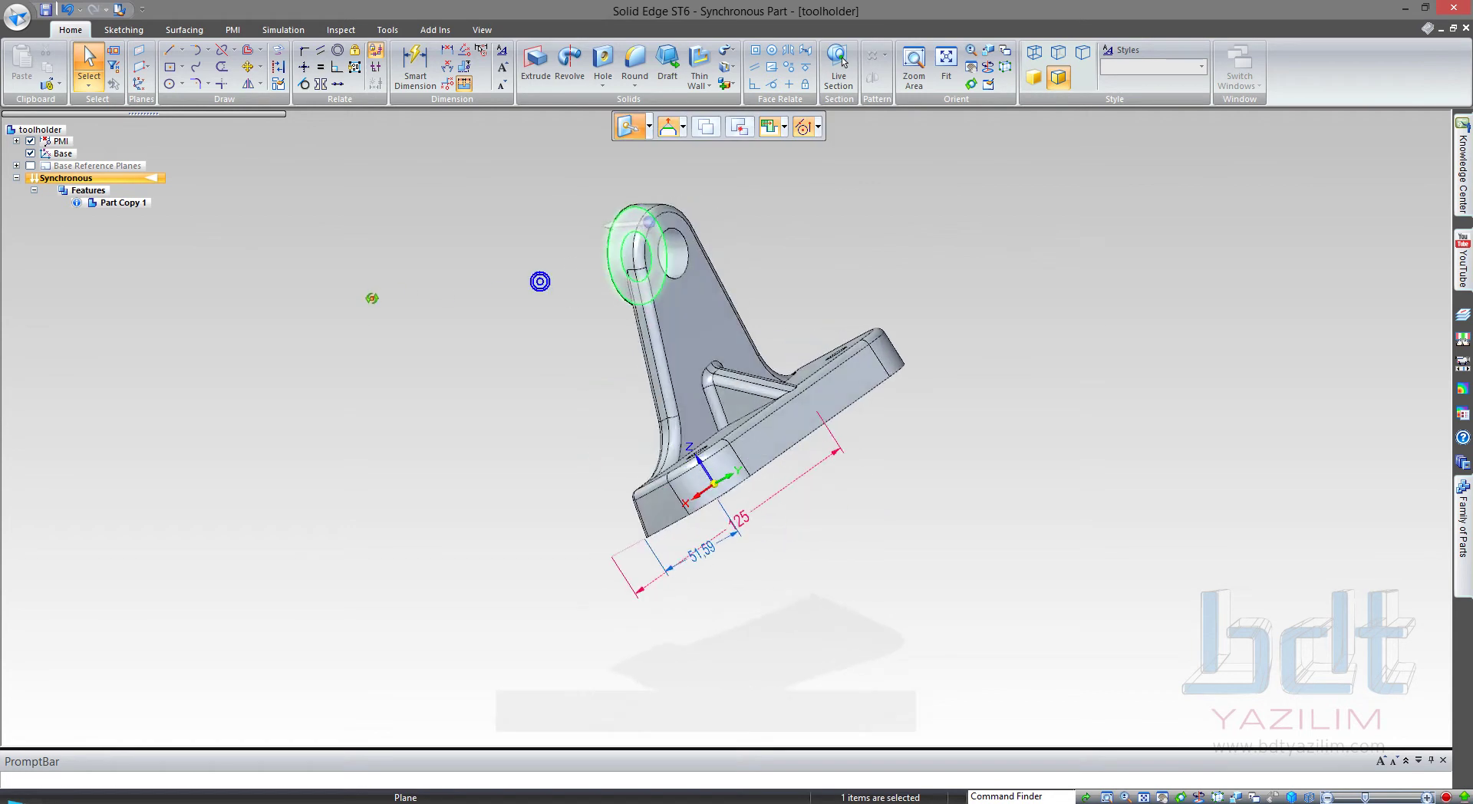
ctrl+click(685, 326)
middle_drag(634, 395, 774, 558)
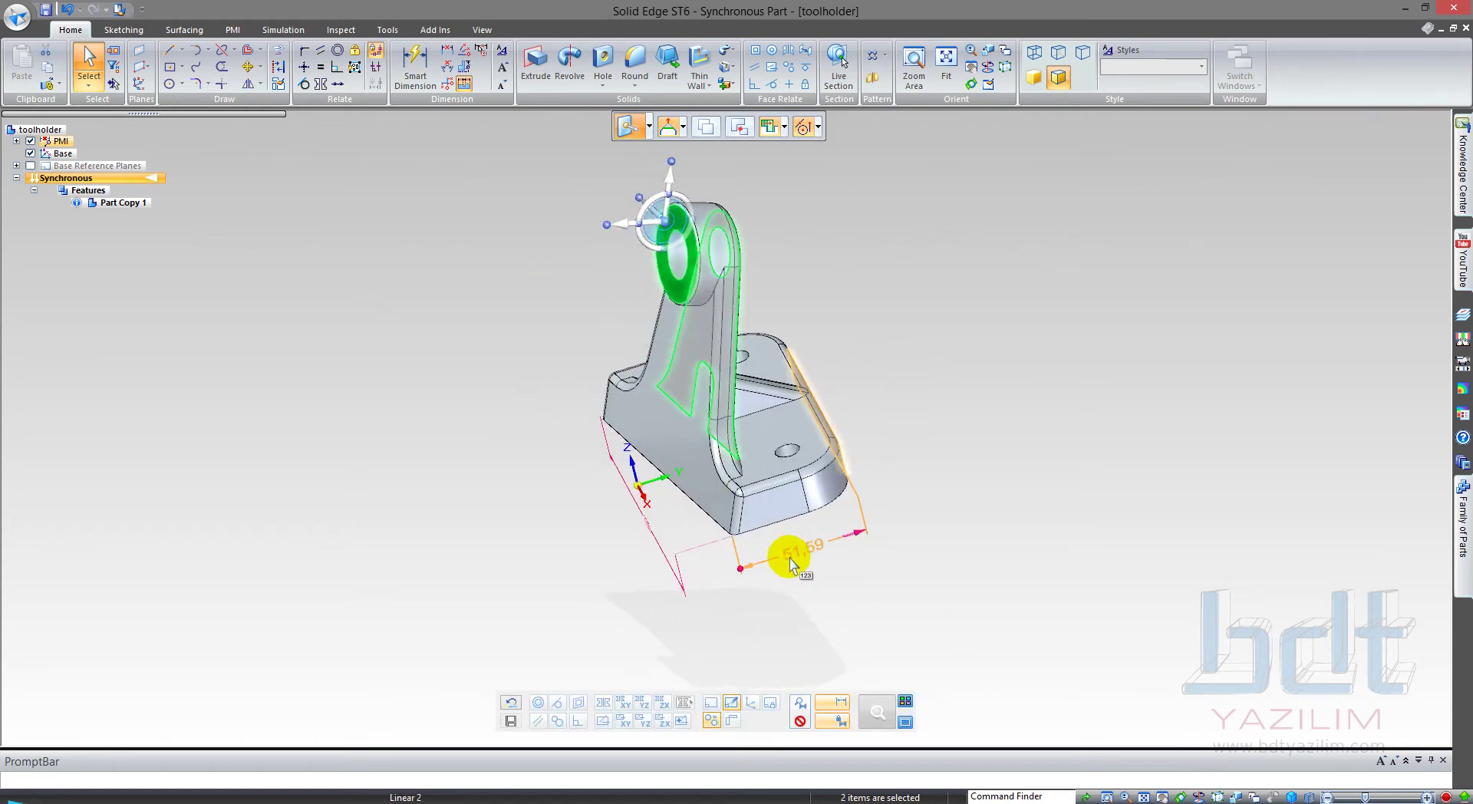
Step: Change the 51.59 base width dimension to 55, moving the selected faces
click(789, 558)
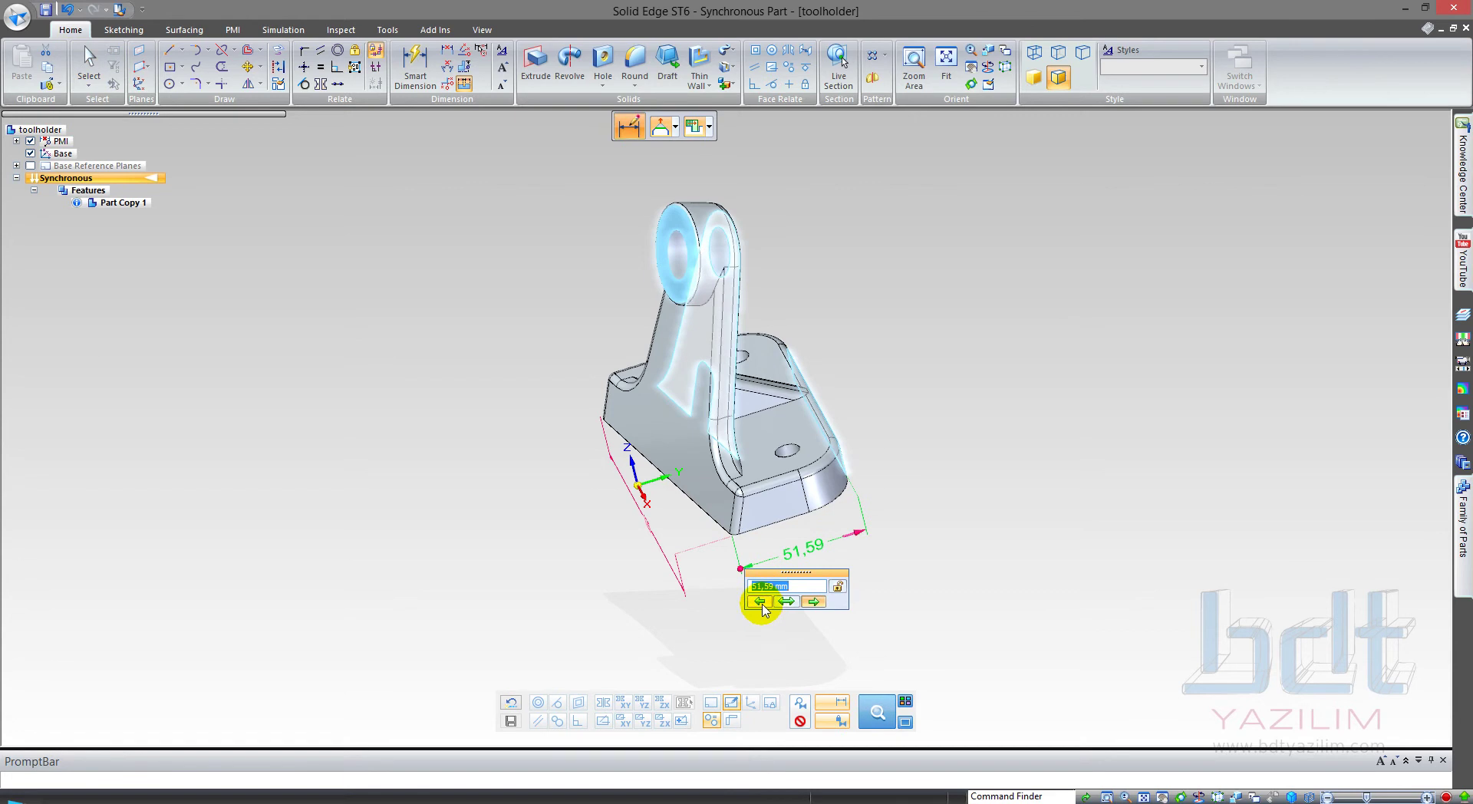
click(760, 602)
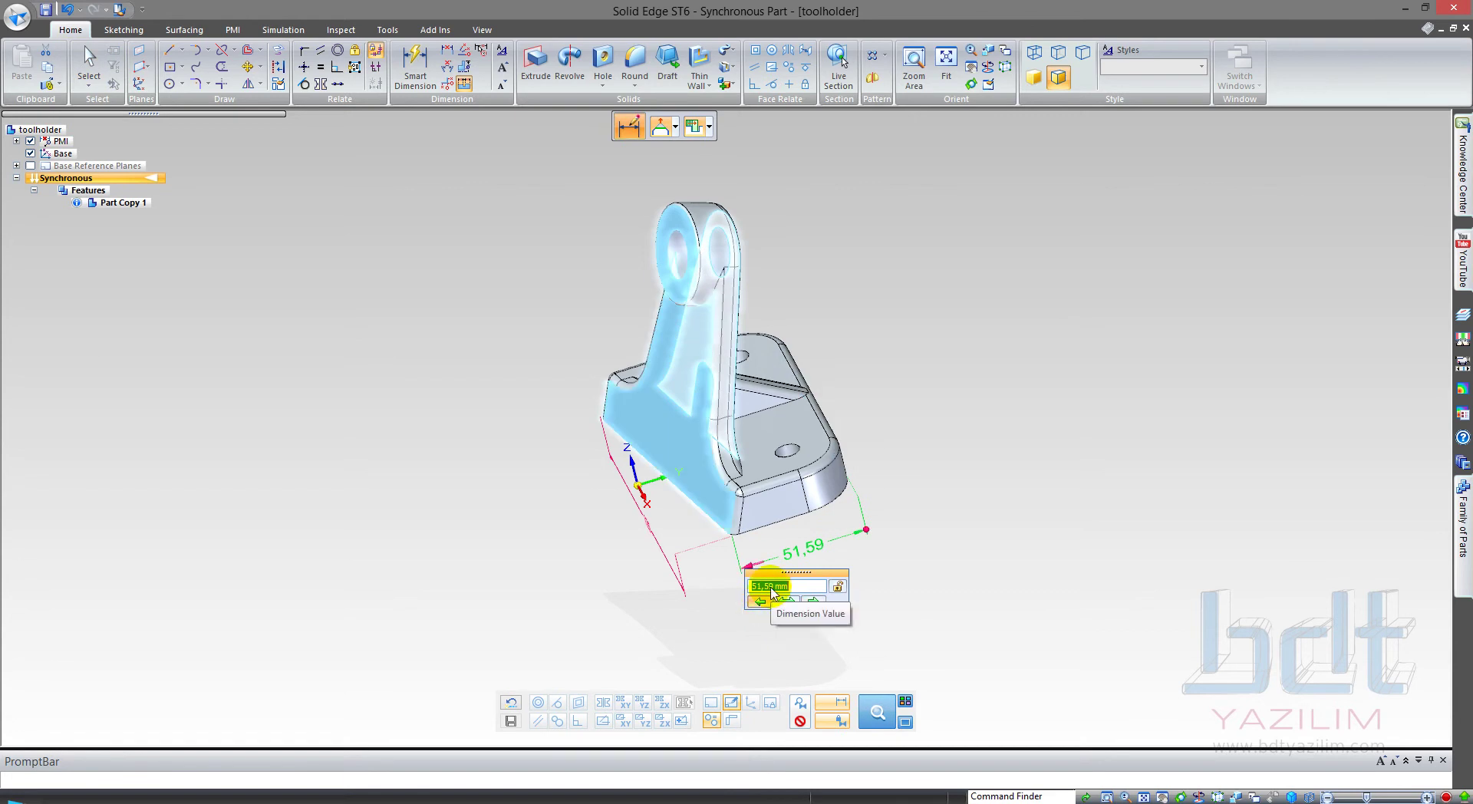
text(55)
key(Return)
key(Escape)
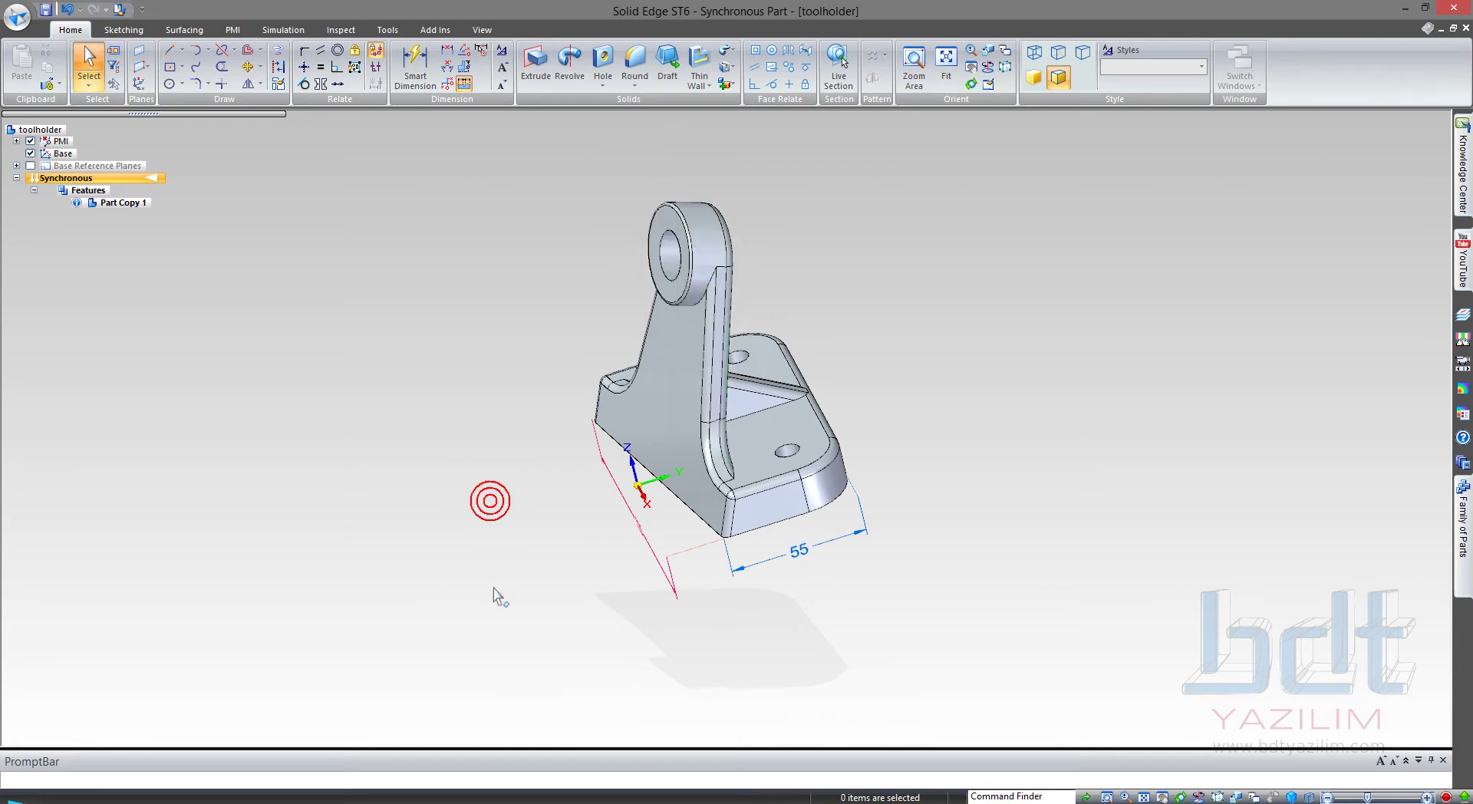
Step: Try rotating the rib's slanted face about the base's top edge, then cancel it
middle_drag(494, 588, 558, 573)
mouse_move(518, 570)
middle_down()
mouse_move(526, 585)
mouse_move(445, 604)
mouse_move(444, 628)
middle_up()
mouse_move(898, 471)
middle_down()
mouse_move(753, 369)
mouse_move(668, 487)
mouse_move(635, 582)
middle_up()
scroll(634, 582, up, 5)
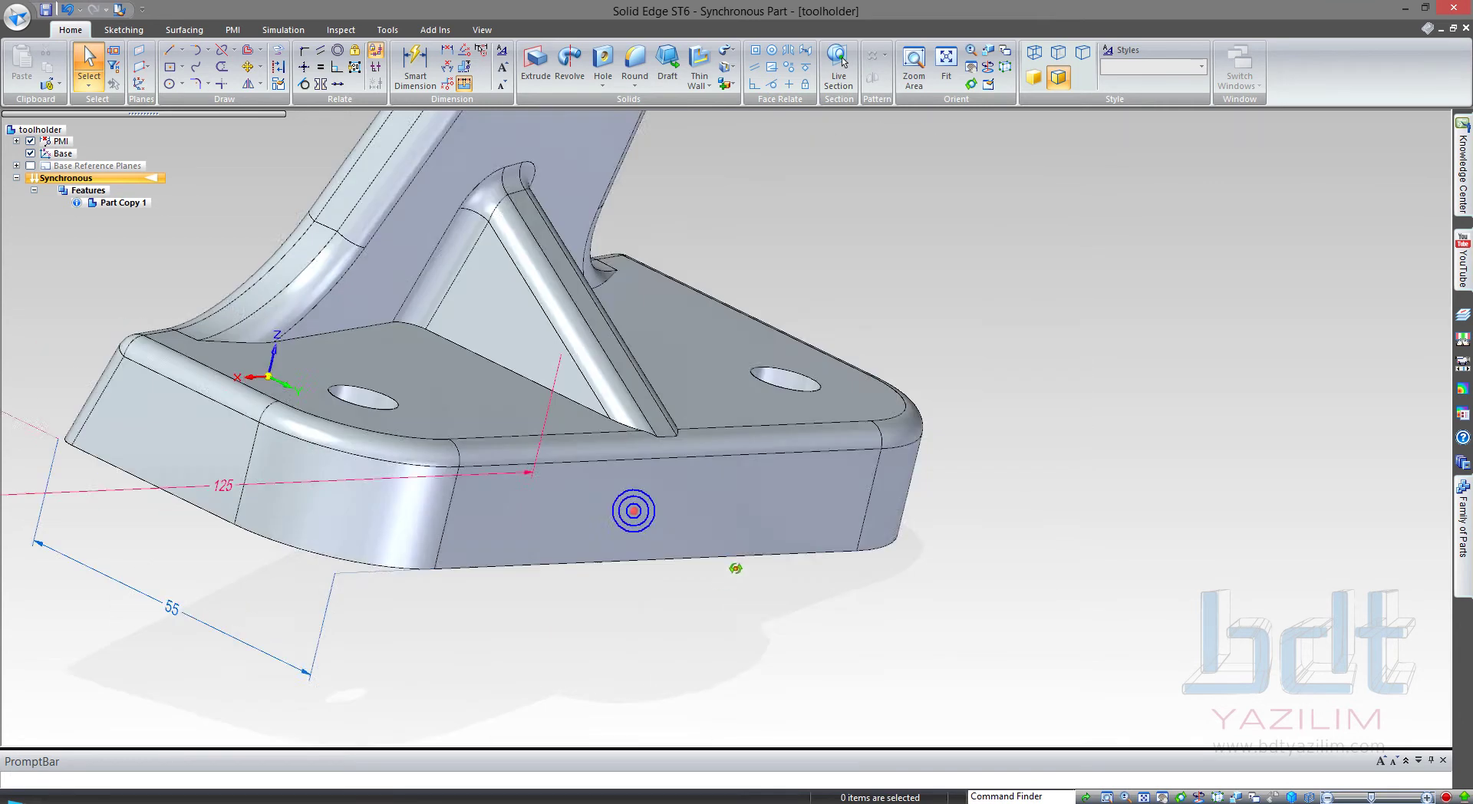
middle_drag(735, 568, 700, 596)
click(616, 342)
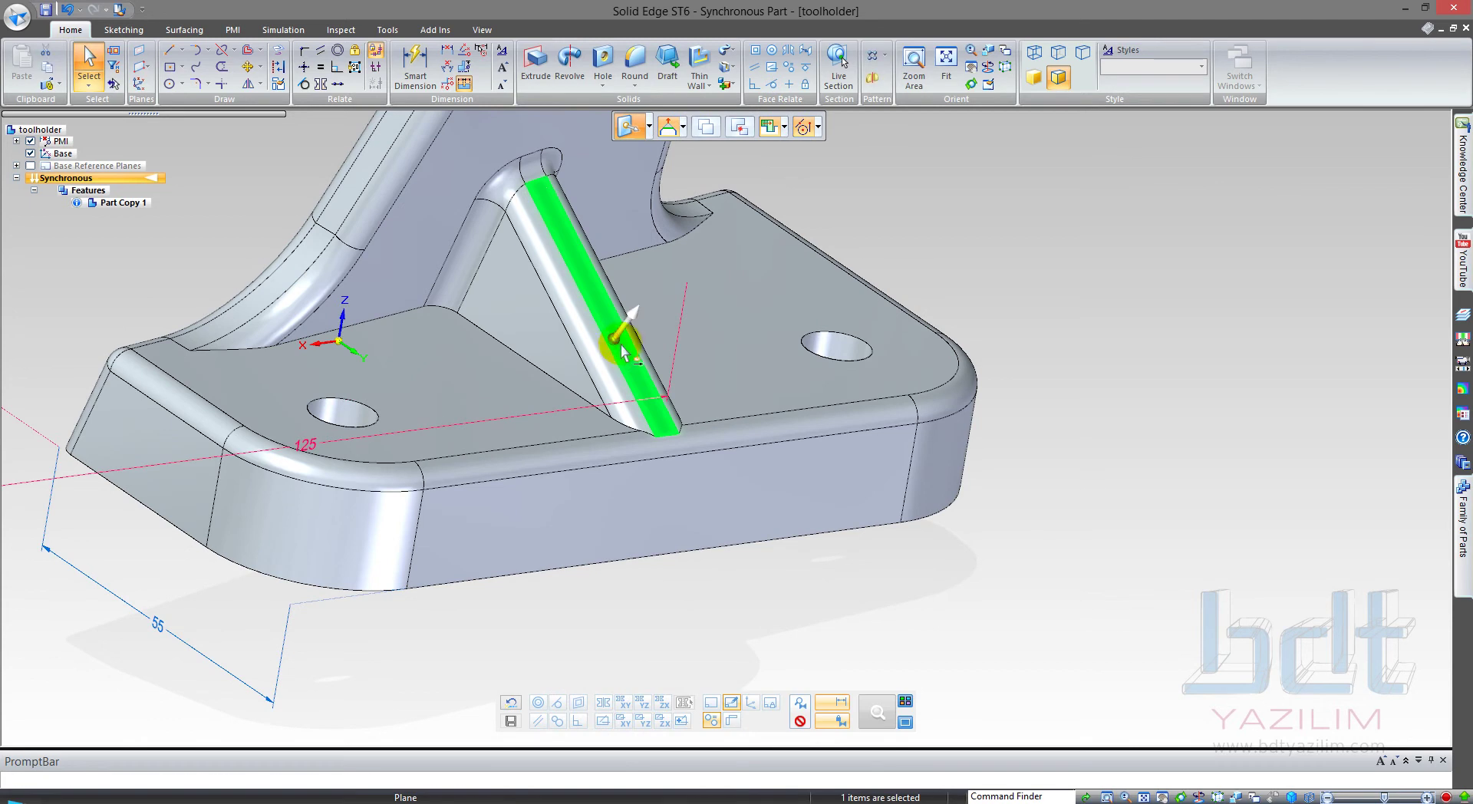
drag(621, 346, 753, 430)
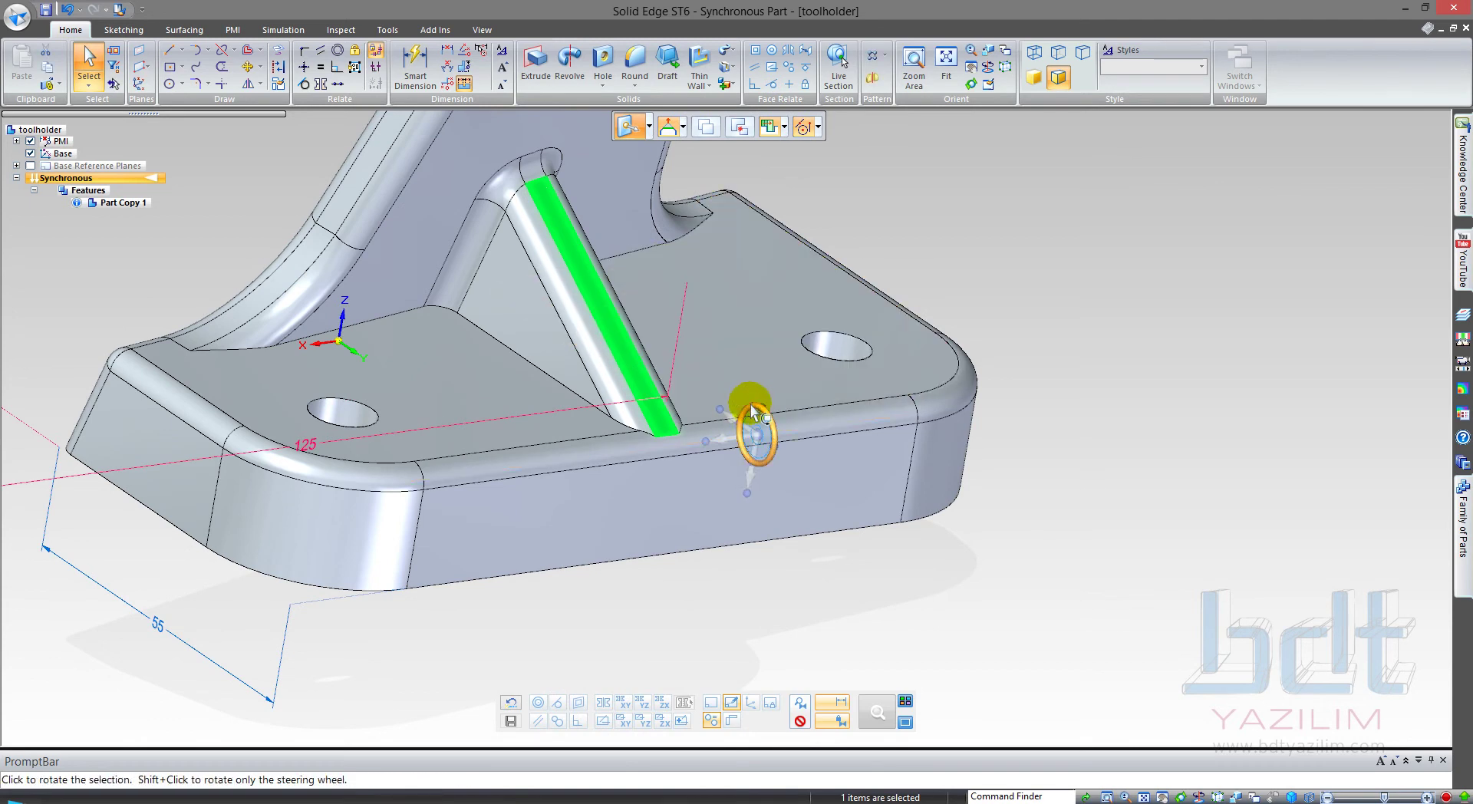
click(754, 414)
scroll(717, 355, down, 3)
mouse_move(717, 355)
middle_down()
mouse_move(698, 477)
mouse_move(674, 434)
middle_up()
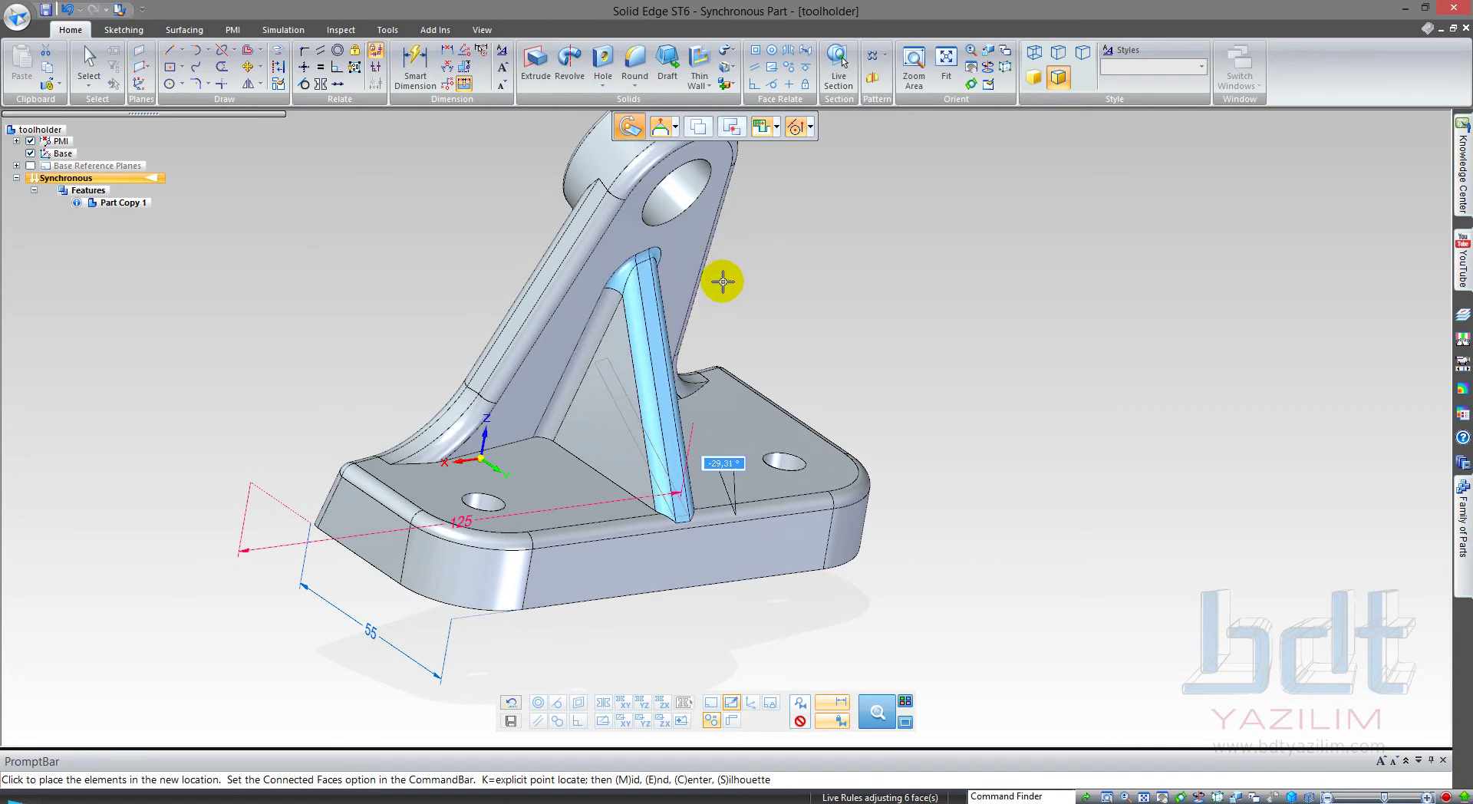
key(Escape)
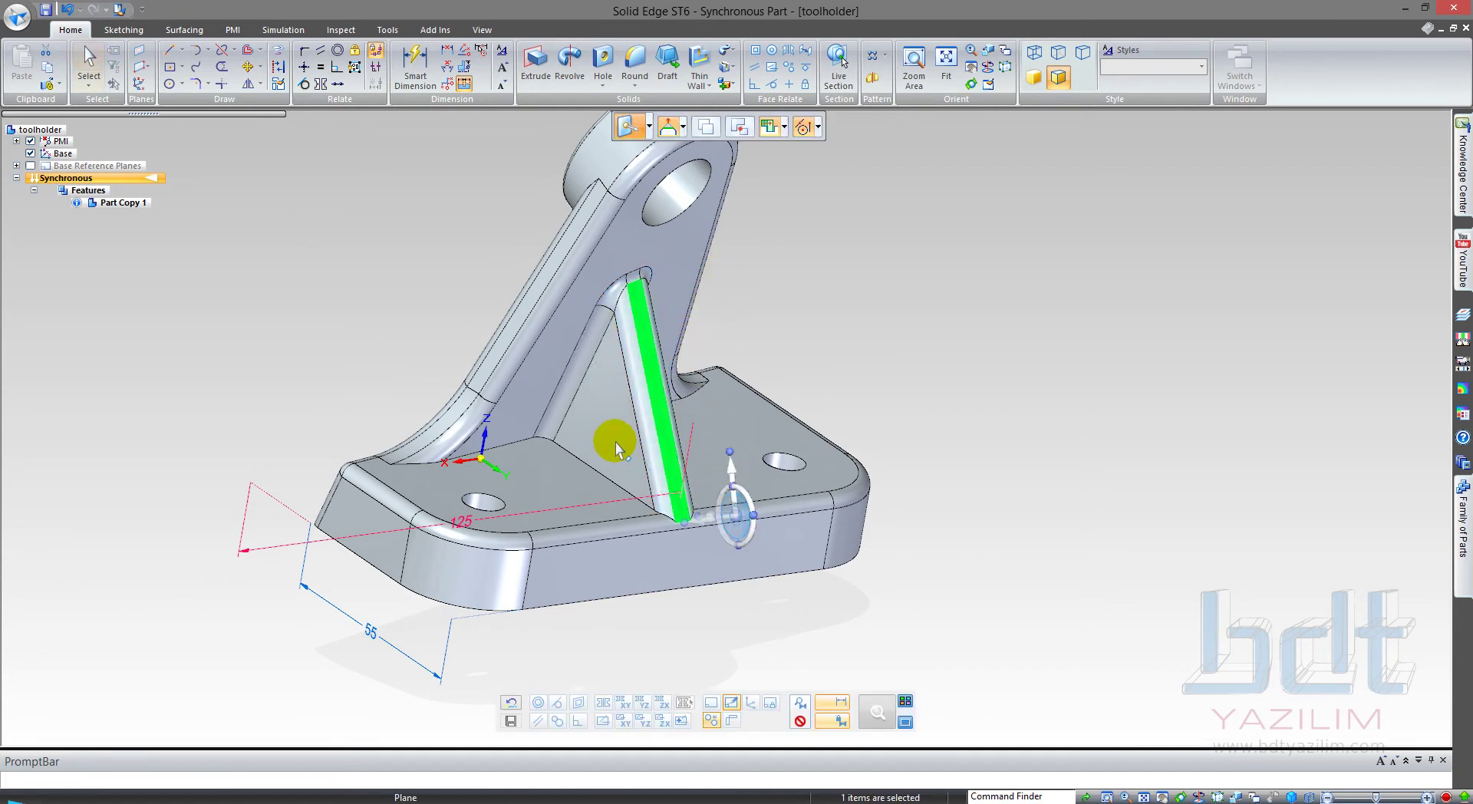
Step: Rotate the triangular rib about its own edge and place it at the new angle
click(629, 488)
click(614, 440)
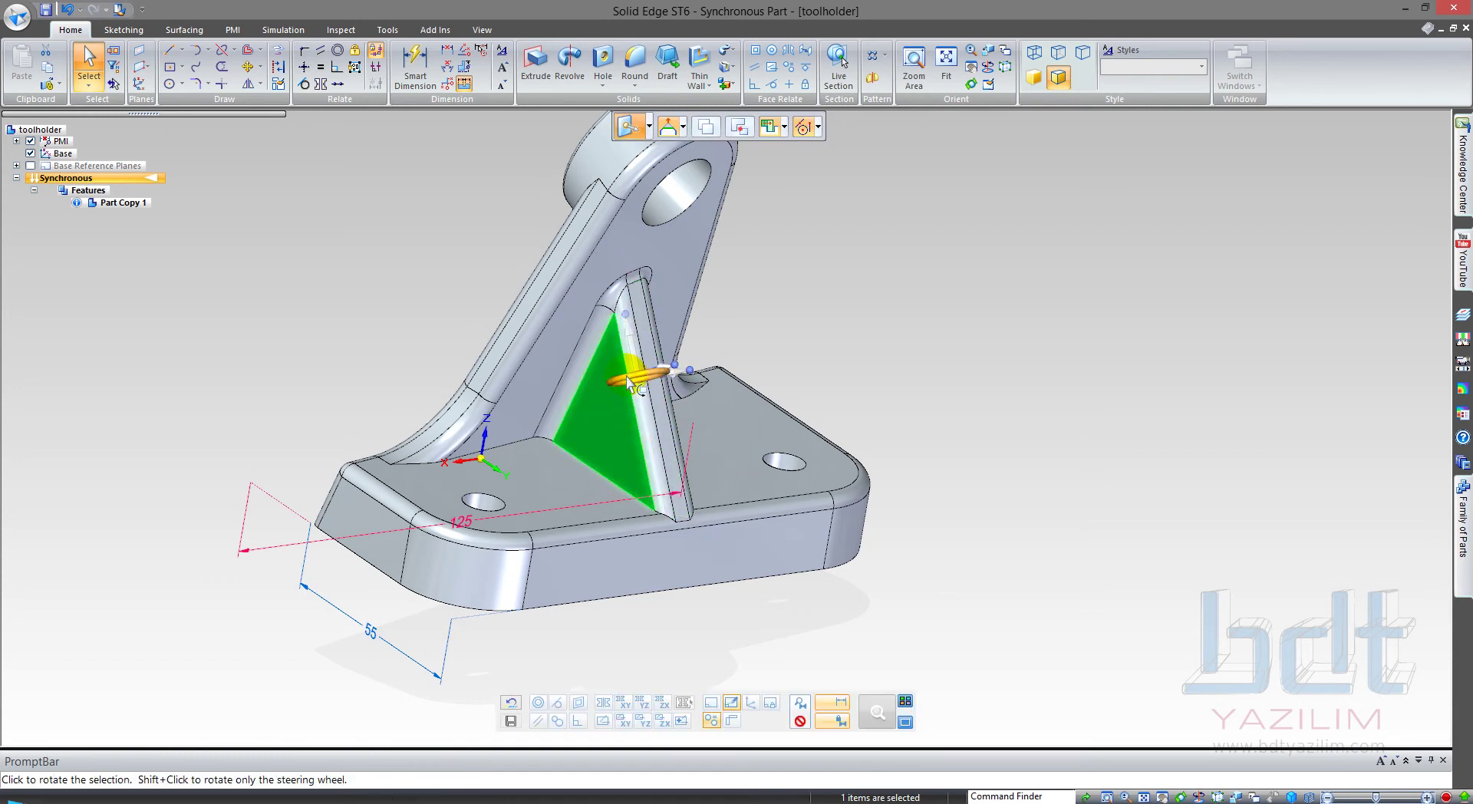
click(588, 392)
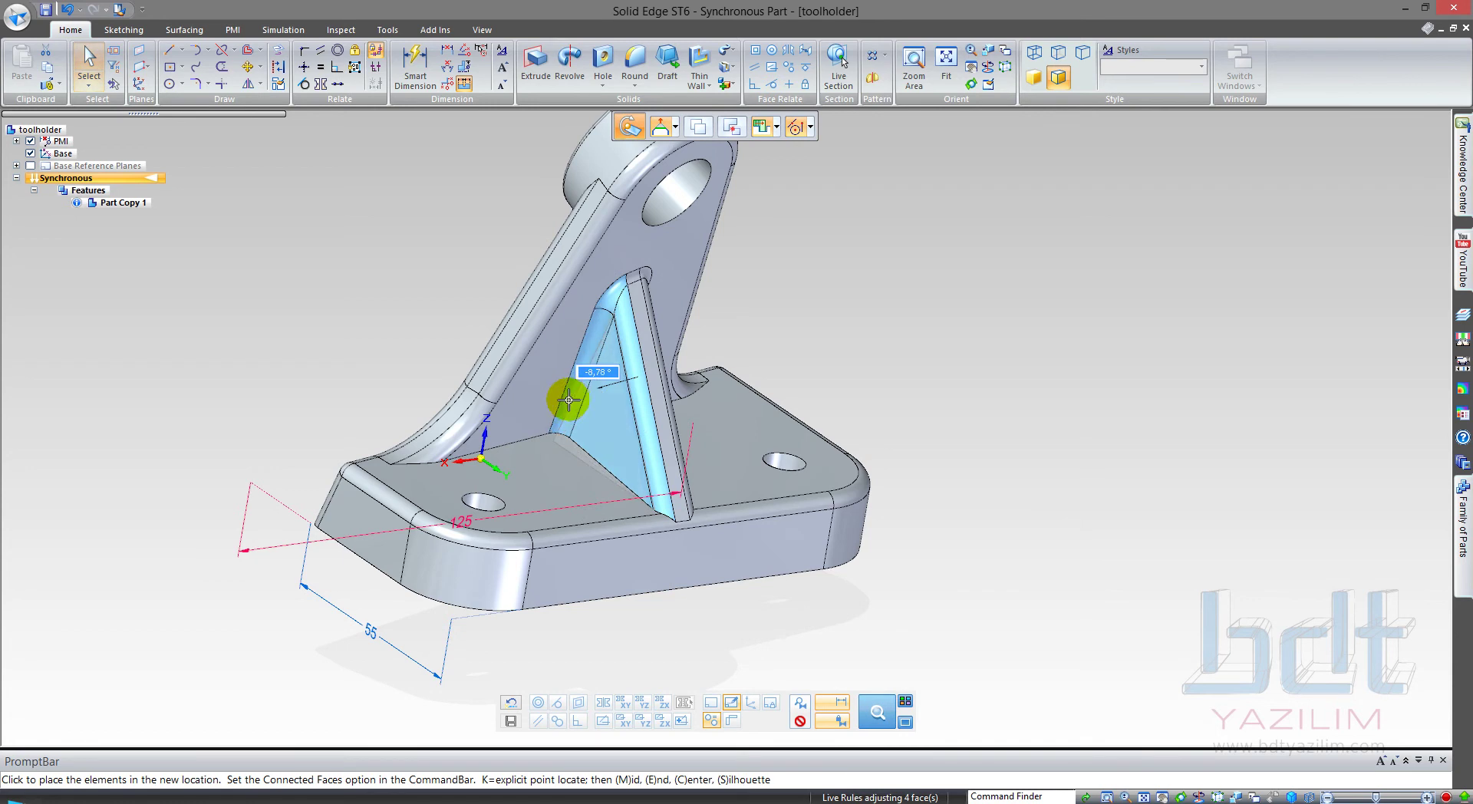
click(800, 721)
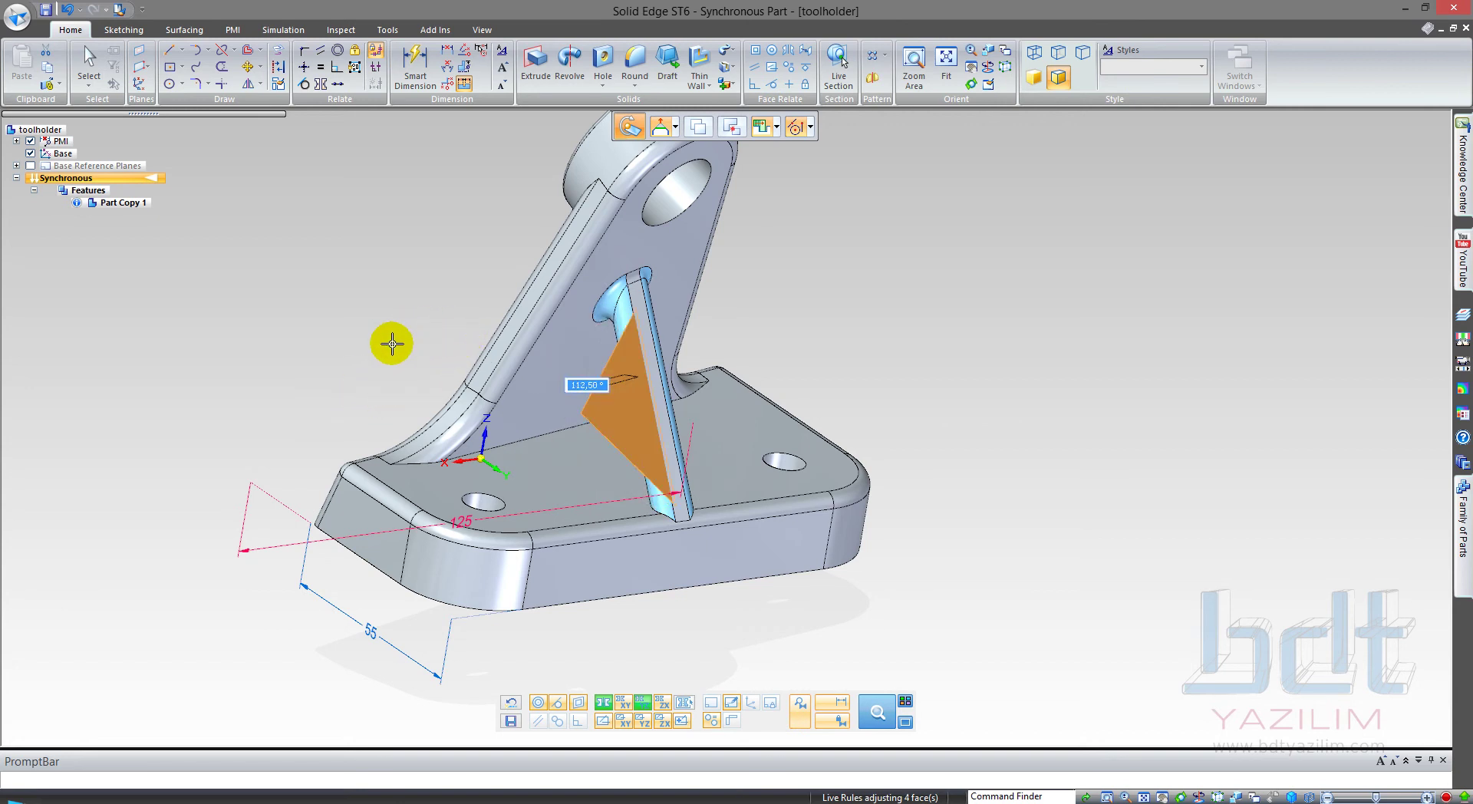
middle_drag(360, 345, 279, 322)
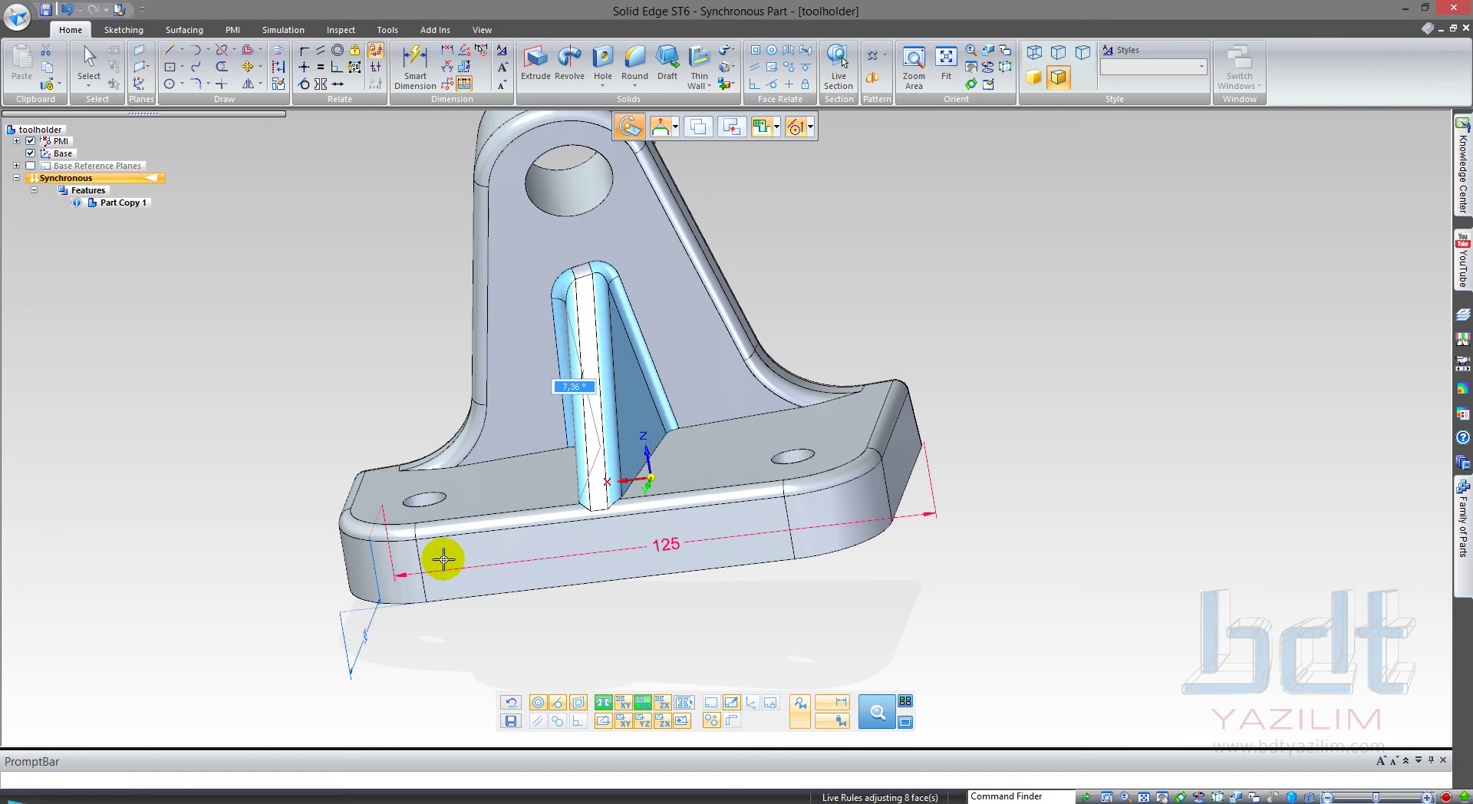
click(443, 559)
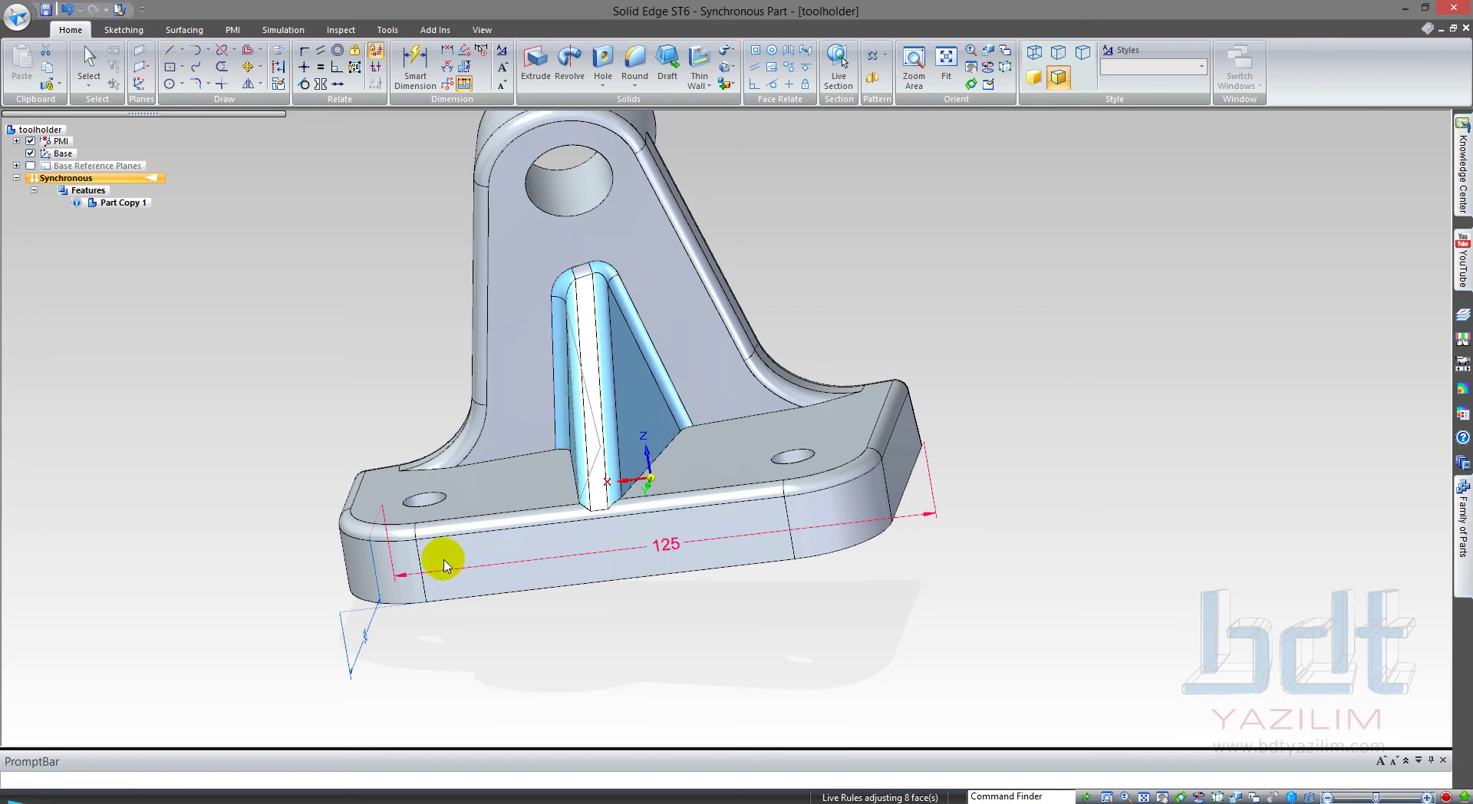
key(Escape)
mouse_move(378, 352)
middle_down()
mouse_move(488, 312)
mouse_move(516, 388)
middle_up()
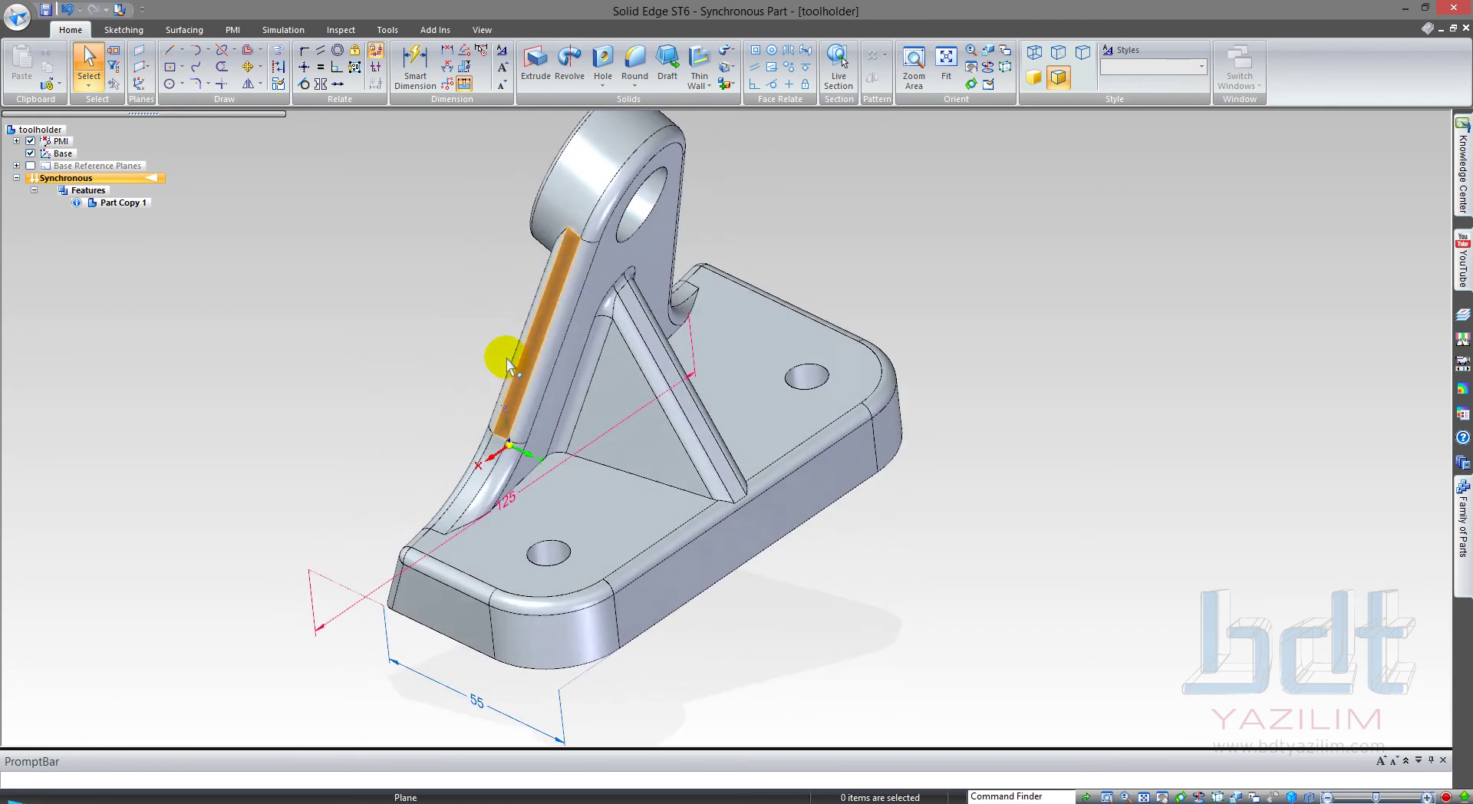
mouse_move(907, 417)
middle_down()
mouse_move(1082, 472)
mouse_move(1094, 417)
mouse_move(1213, 485)
mouse_move(1204, 601)
mouse_move(911, 382)
mouse_move(700, 332)
mouse_move(749, 296)
mouse_move(1100, 379)
middle_up()
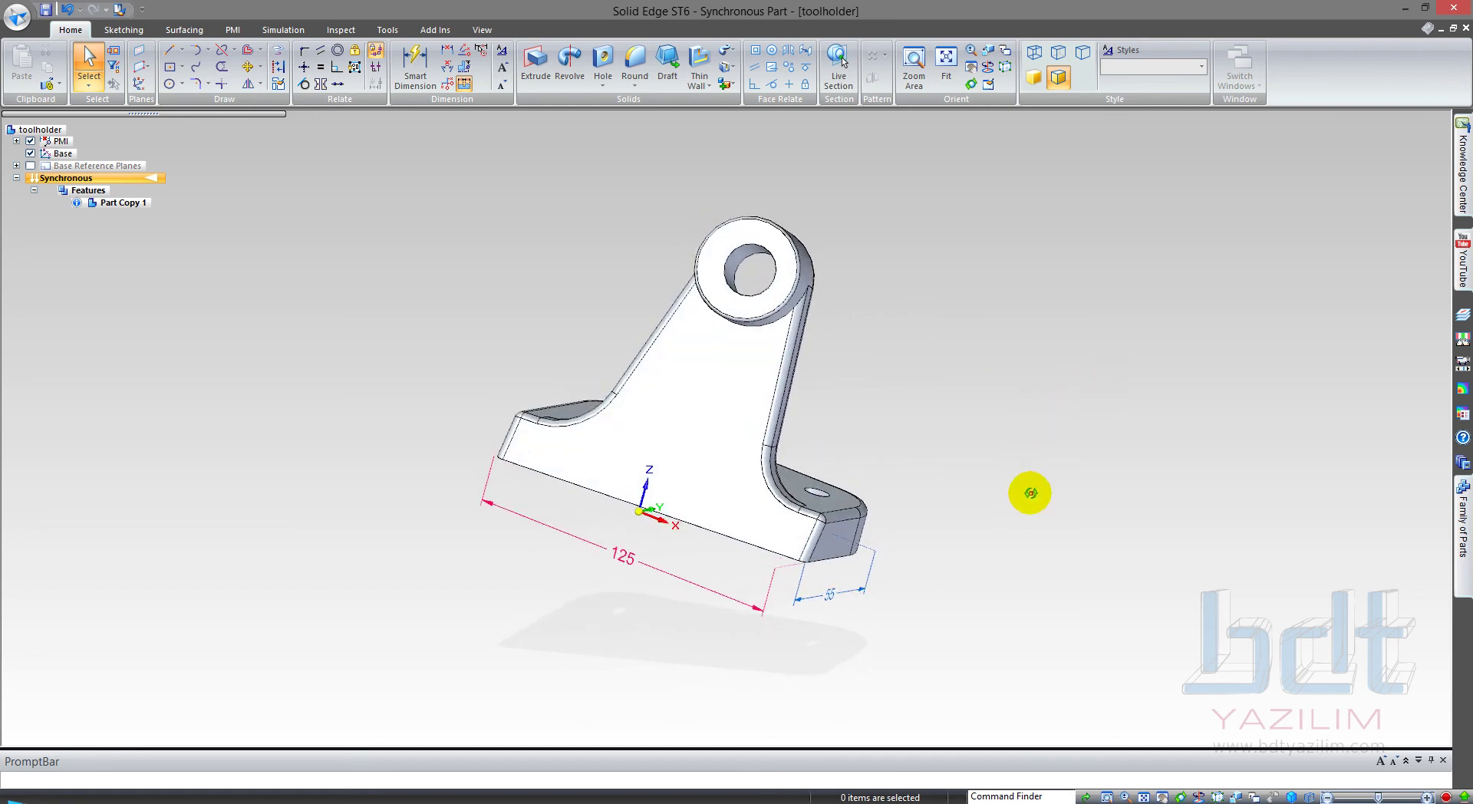